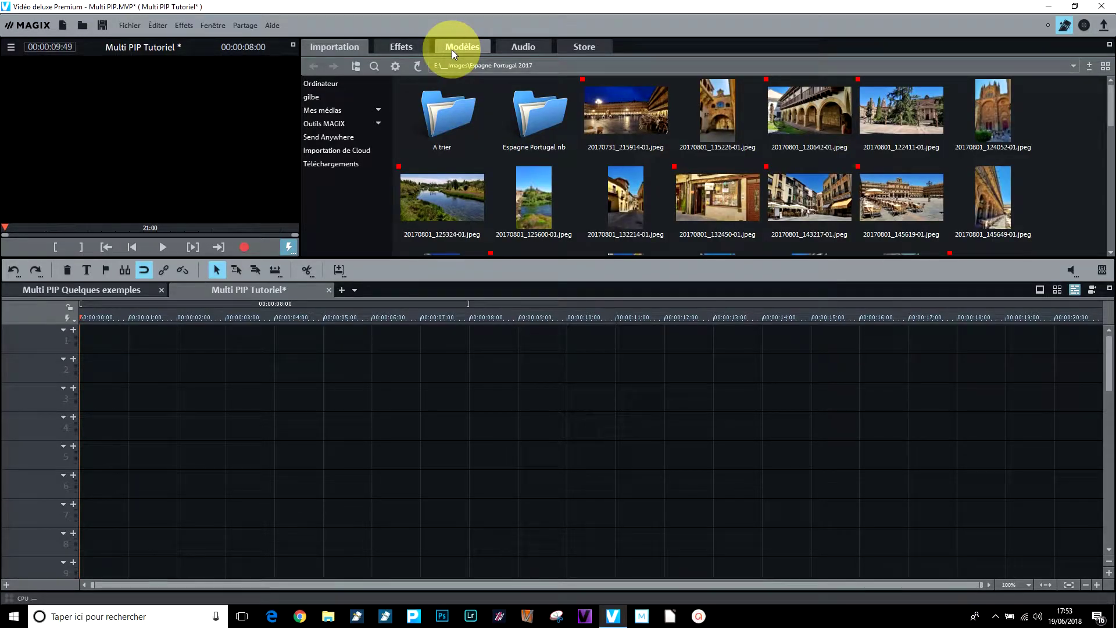
Show the Multi_PiP templates in the design elements section of the template library.
{"action": "left_click", "coordinate": [451, 50]}
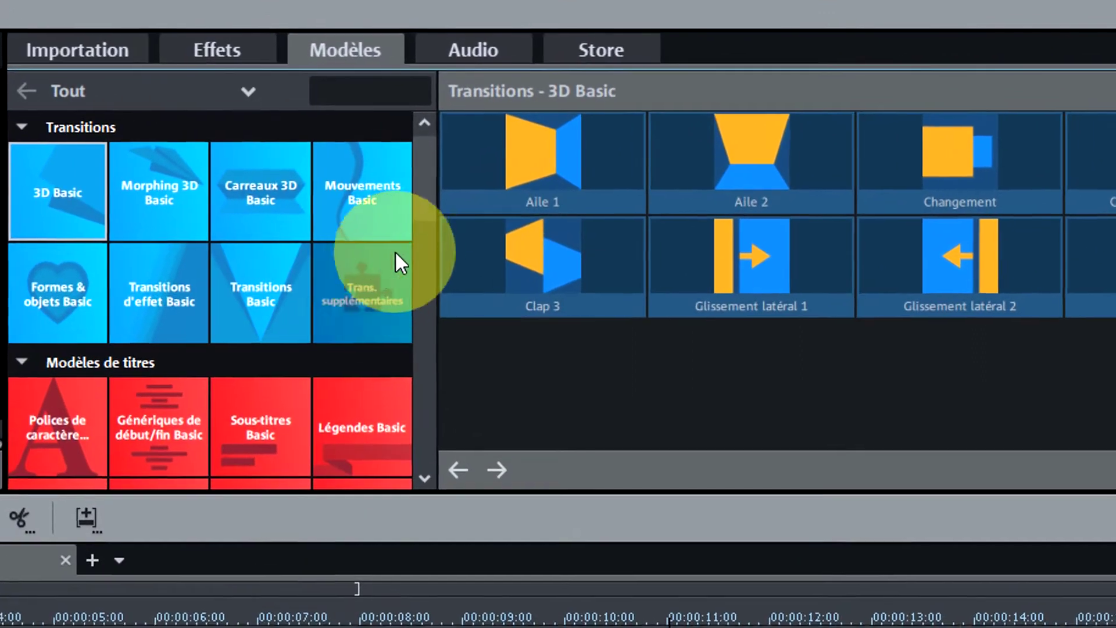
{"action": "scroll", "coordinate": [418, 177], "scroll_direction": "down", "scroll_amount": 2}
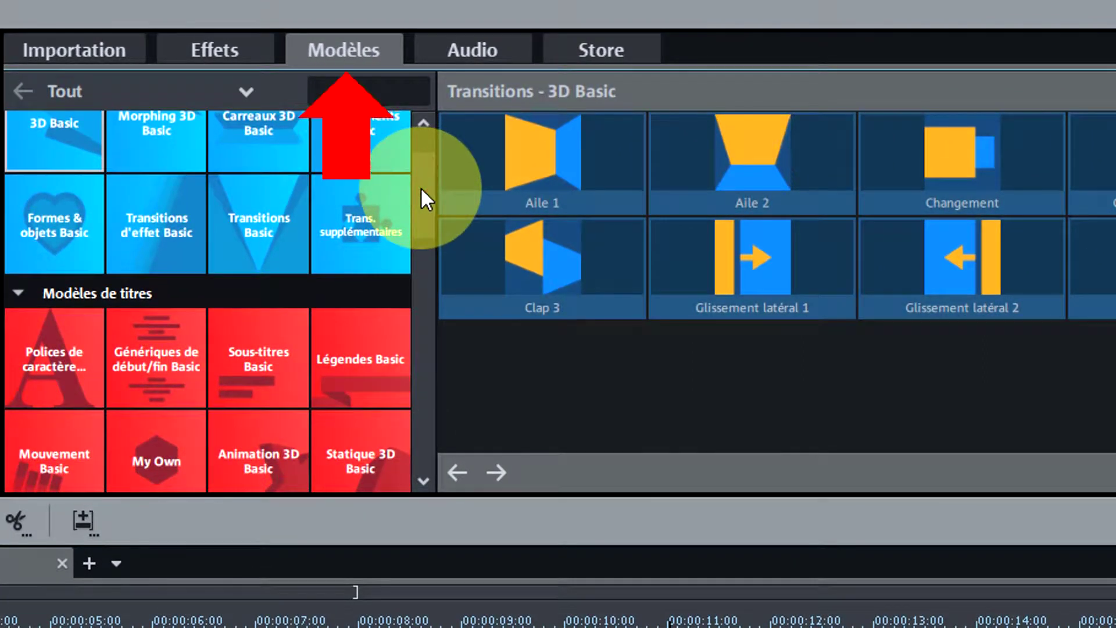
{"action": "scroll", "coordinate": [421, 192], "scroll_direction": "down", "scroll_amount": 1}
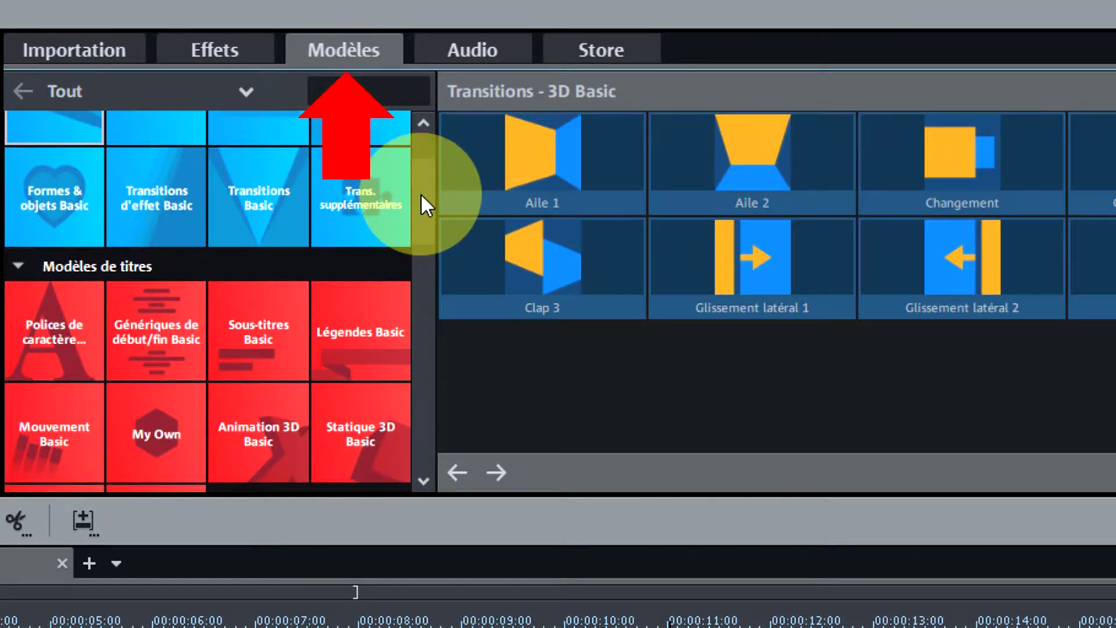
{"action": "scroll", "coordinate": [421, 193], "scroll_direction": "down", "scroll_amount": 2}
{"action": "left_click", "coordinate": [259, 412]}
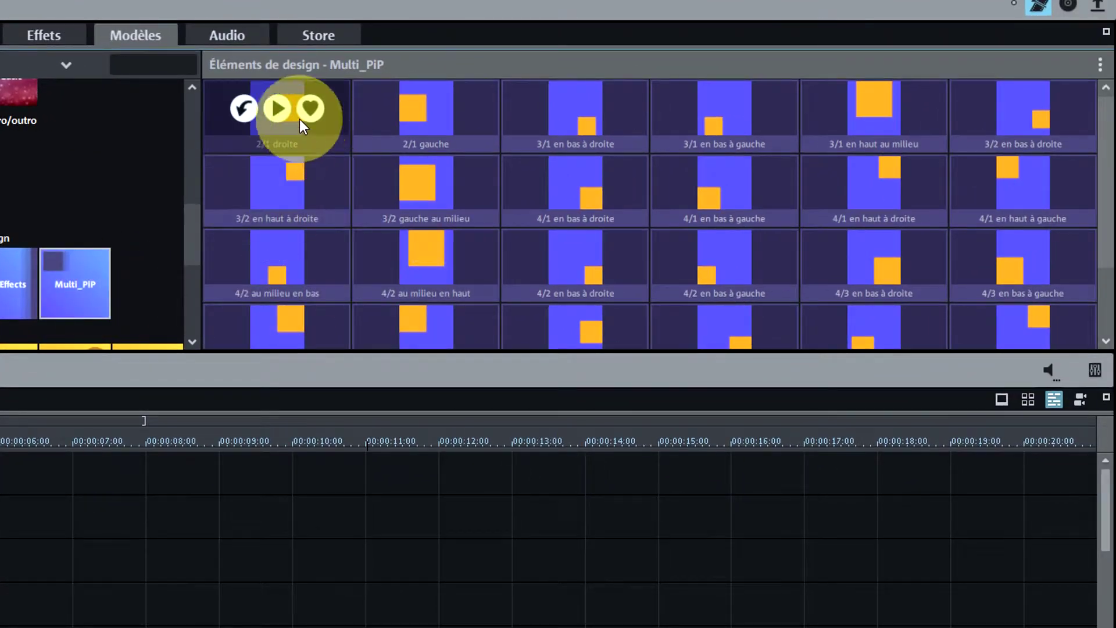
{"action": "mouse_move", "coordinate": [413, 142]}
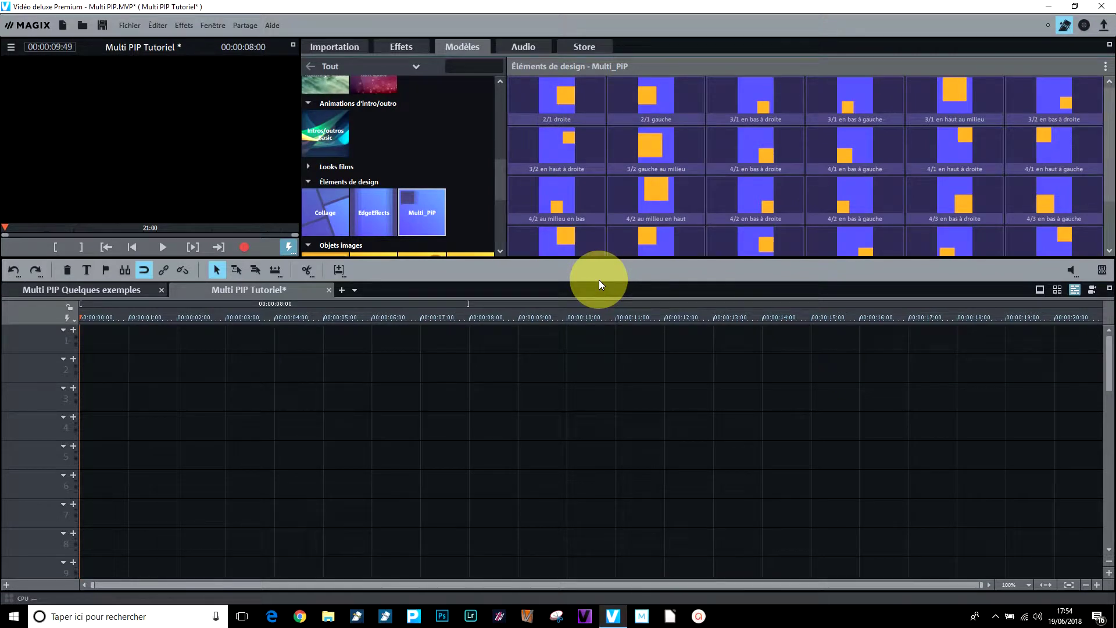
Import the photos 20170731_215914-01.jpeg, 20170801_122411-01.jpeg and 20170801_145619-01.jpeg together onto track 1 of the timeline.
{"action": "left_click", "coordinate": [340, 46]}
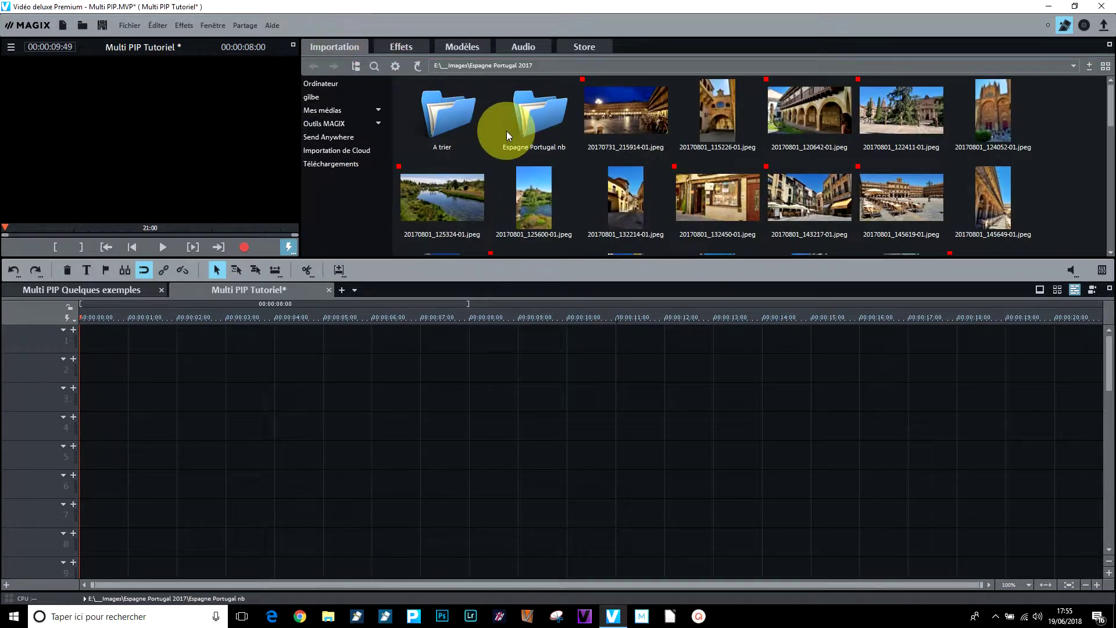
{"action": "left_click", "coordinate": [613, 120], "text": "ctrl"}
{"action": "left_click", "coordinate": [633, 110], "text": "ctrl"}
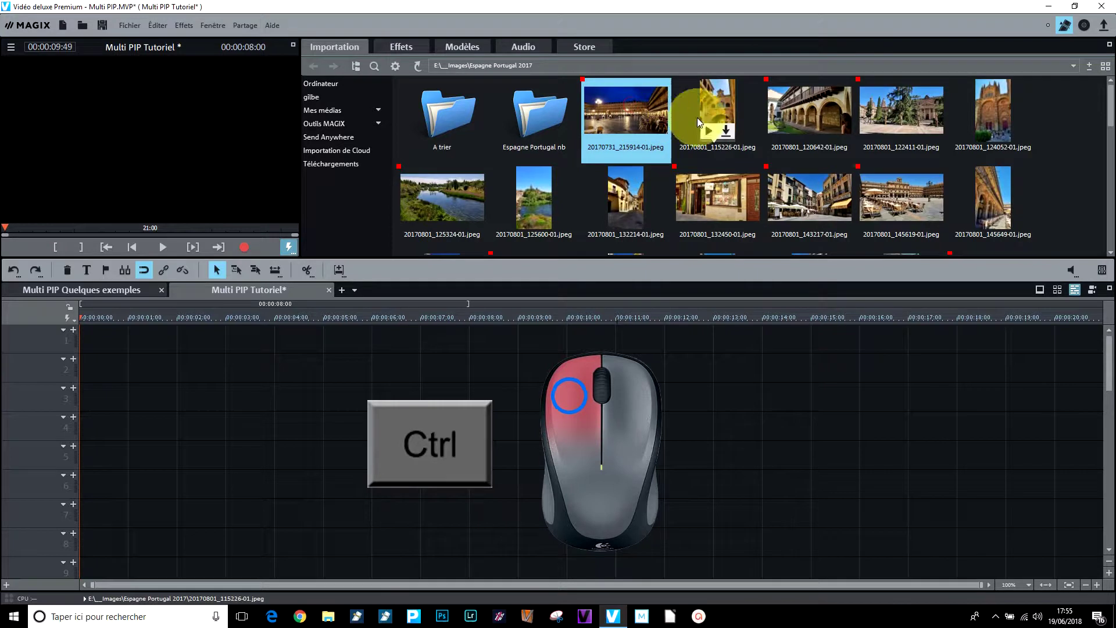
{"action": "left_click", "coordinate": [915, 107], "text": "ctrl"}
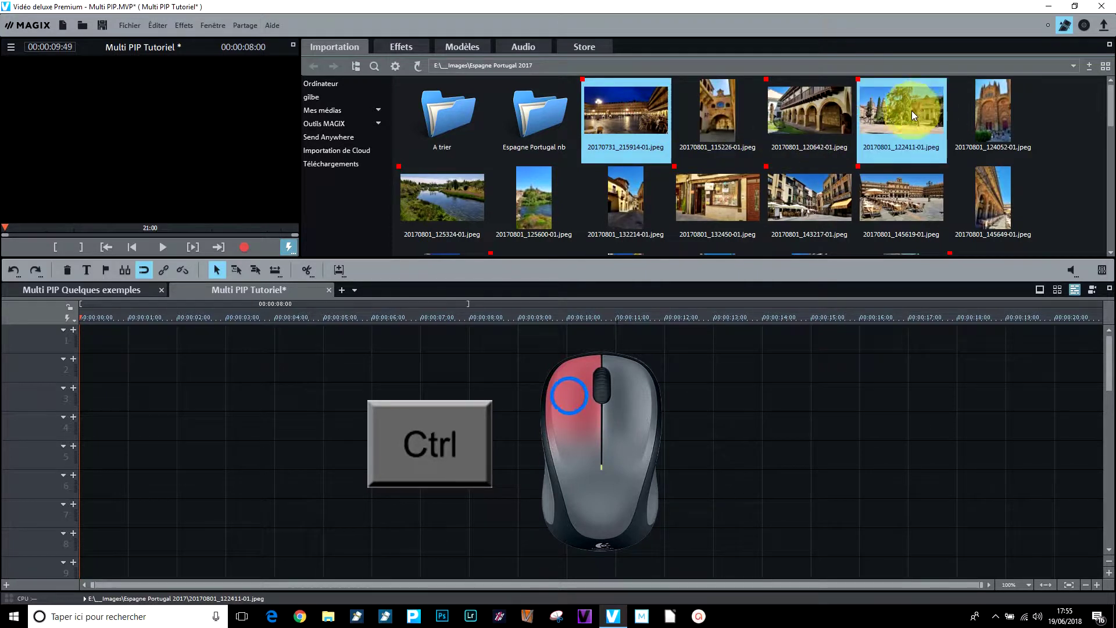
{"action": "left_click", "coordinate": [888, 196], "text": "ctrl"}
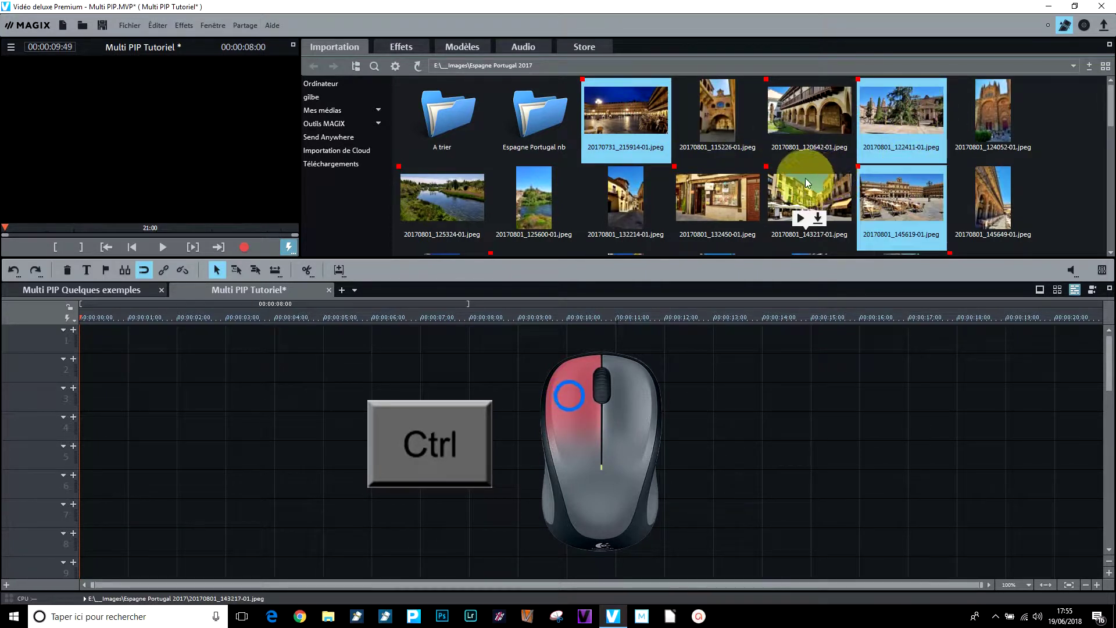
{"action": "mouse_move", "coordinate": [910, 133]}
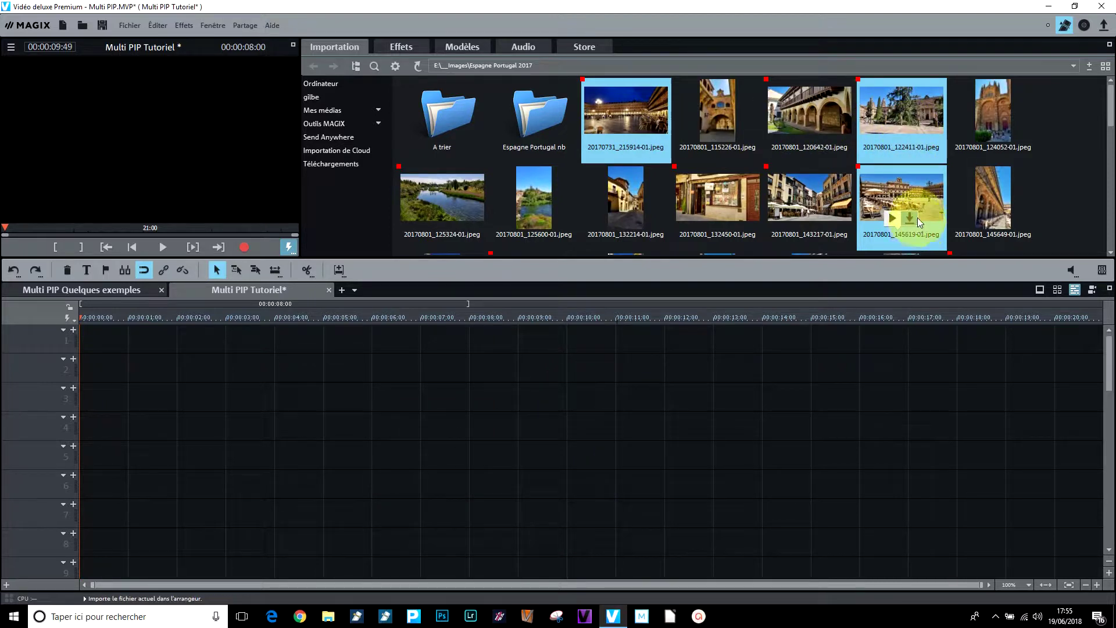
{"action": "mouse_move", "coordinate": [635, 134]}
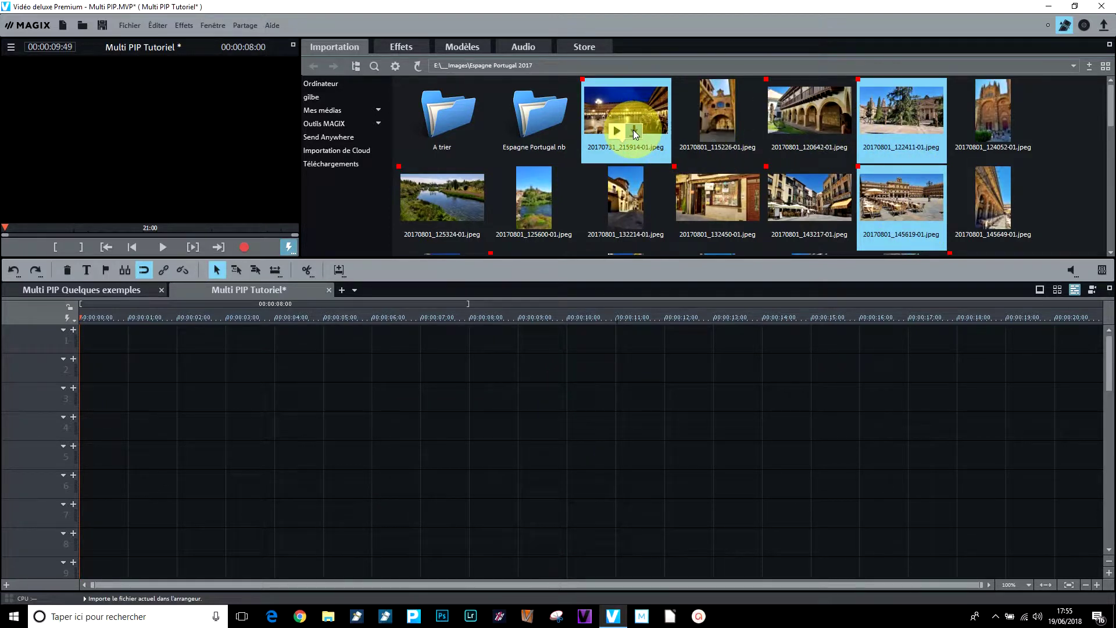
{"action": "left_click", "coordinate": [635, 133]}
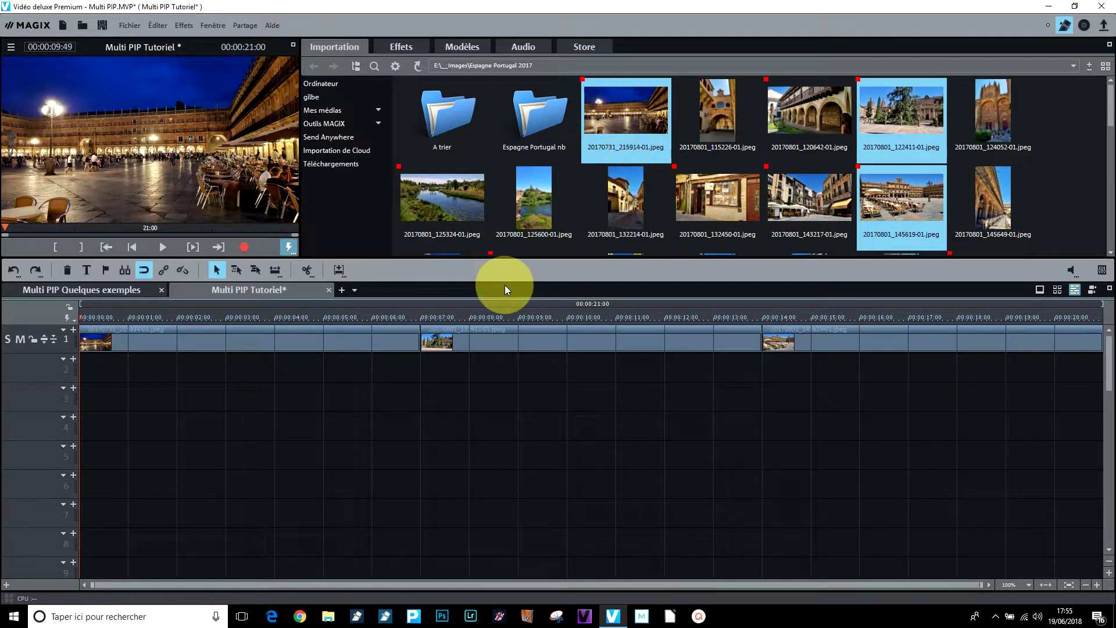
Apply the Multi_PiP template "3/2 en bas à droite" to the first photo on the timeline.
{"action": "left_click", "coordinate": [301, 336]}
{"action": "left_click", "coordinate": [465, 47]}
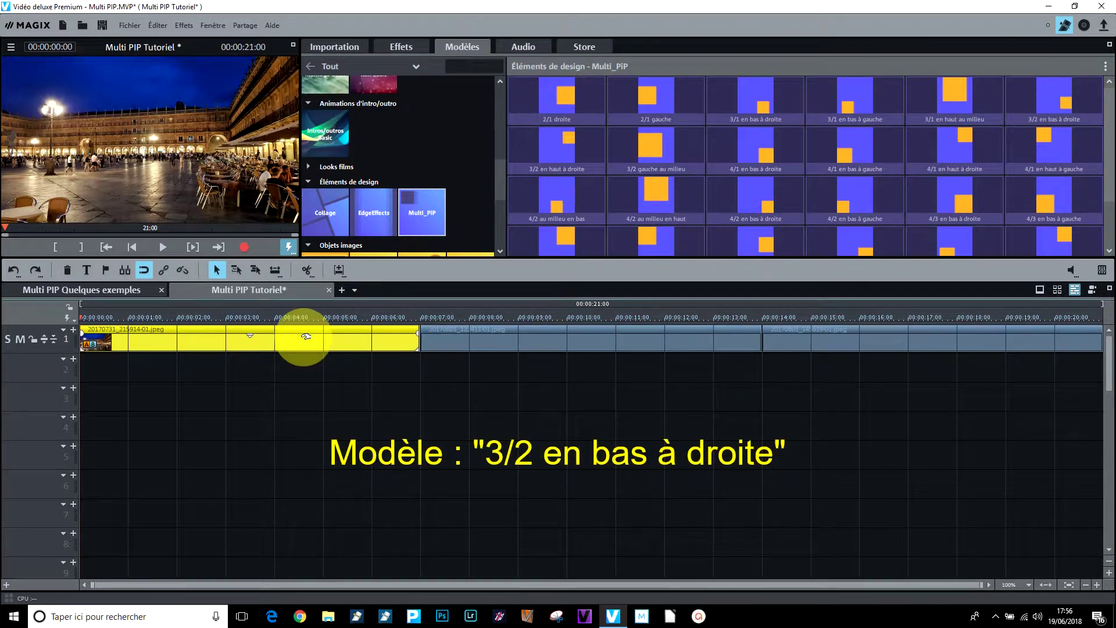
{"action": "mouse_move", "coordinate": [1047, 107]}
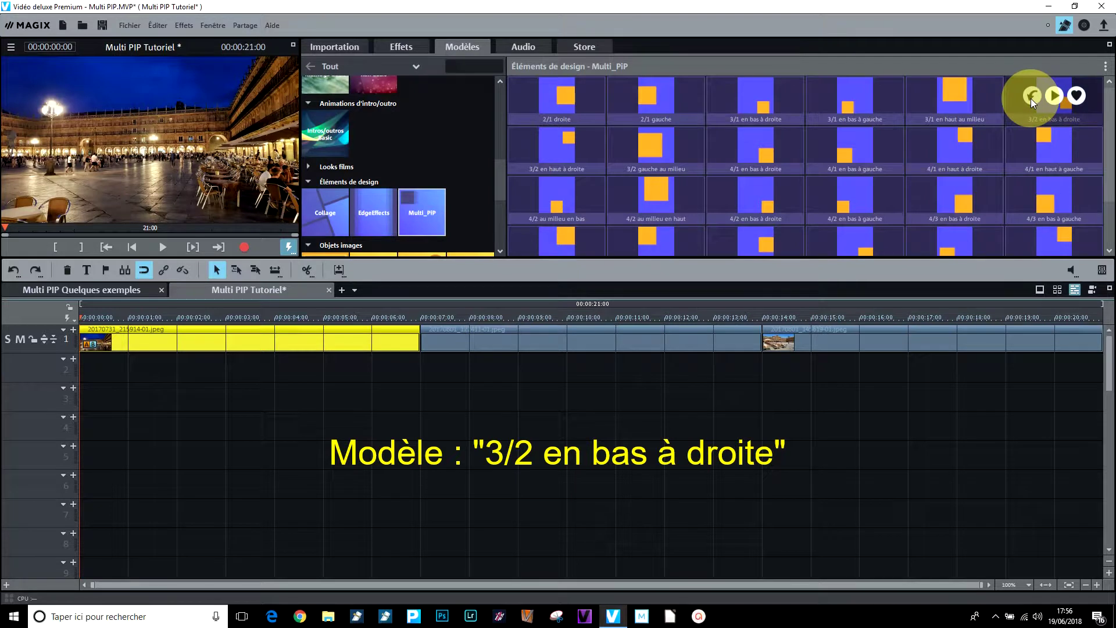
{"action": "left_click", "coordinate": [1031, 97]}
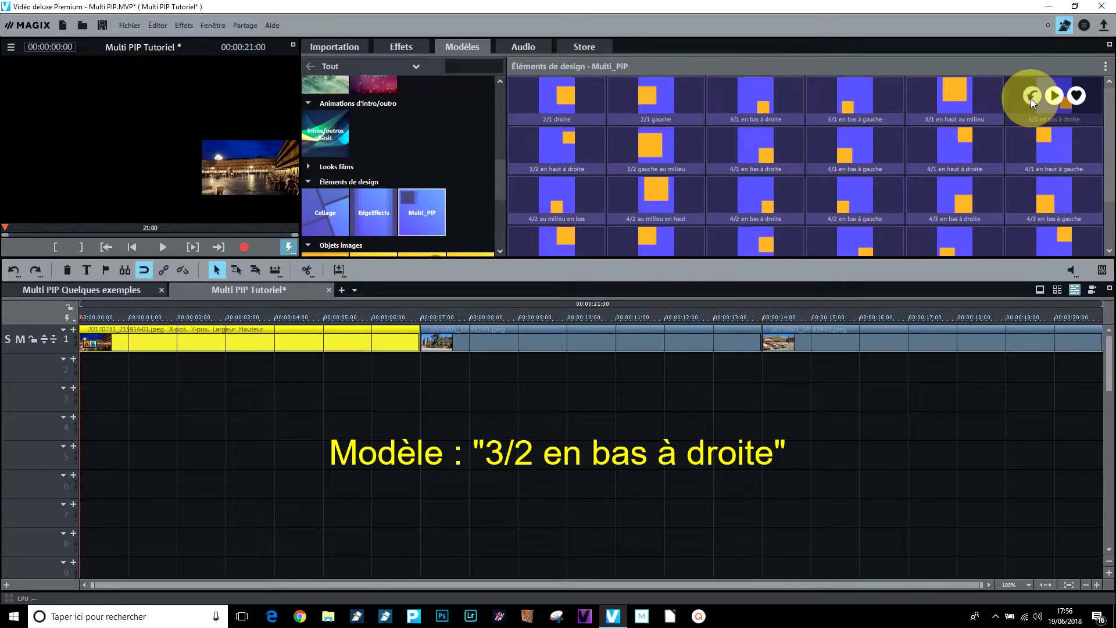
Apply the Multi_PiP template "3/2 en haut à droite" to the second photo on the timeline.
{"action": "left_click", "coordinate": [540, 338]}
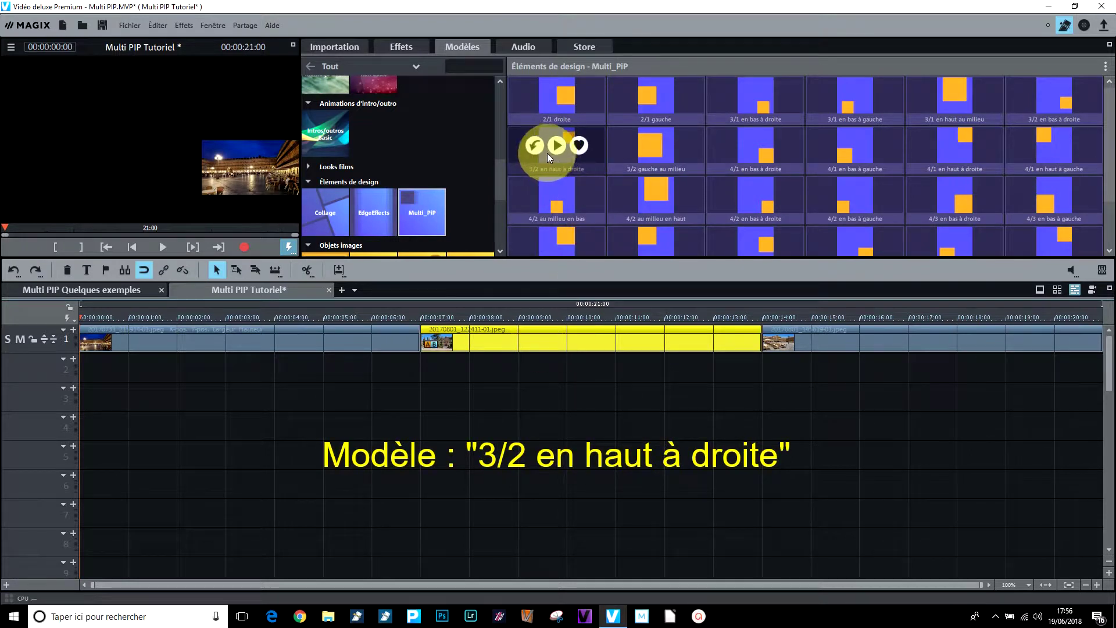
{"action": "left_click", "coordinate": [536, 144]}
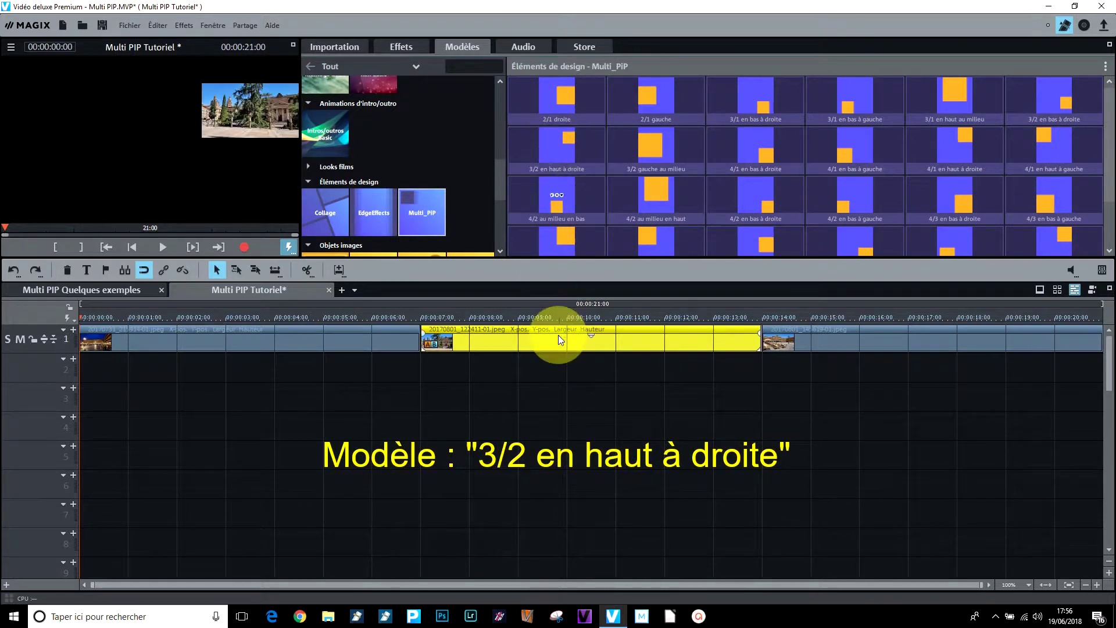
{"action": "left_click", "coordinate": [520, 335]}
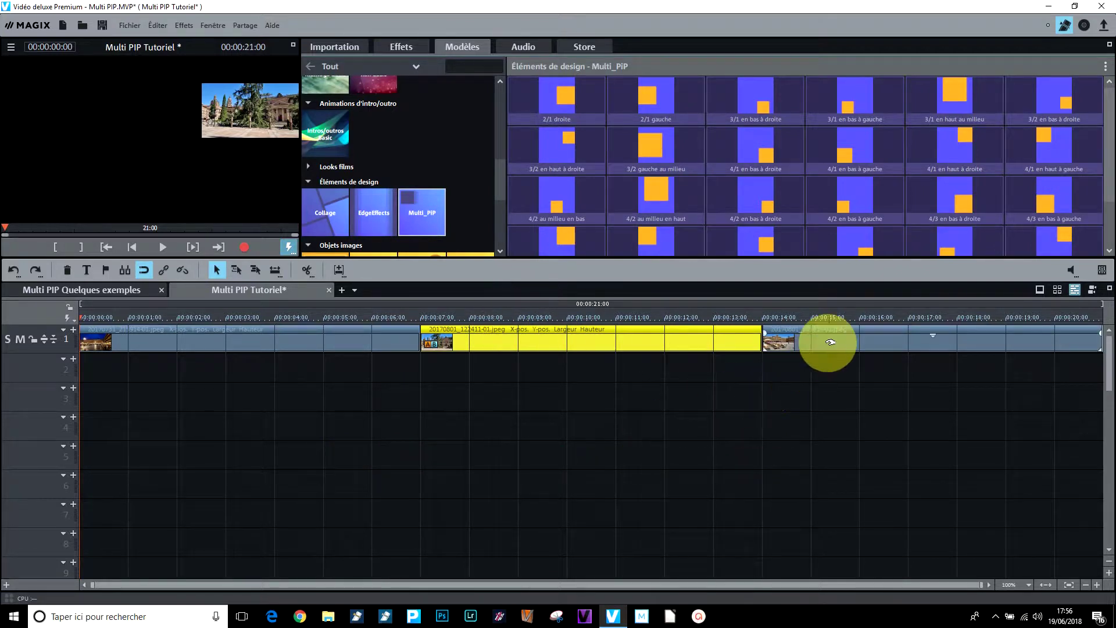
Apply the template "3/2 gauche au milieu" to the third photo and move the second and third photos to the start of tracks 2 and 3.
{"action": "left_click", "coordinate": [830, 343]}
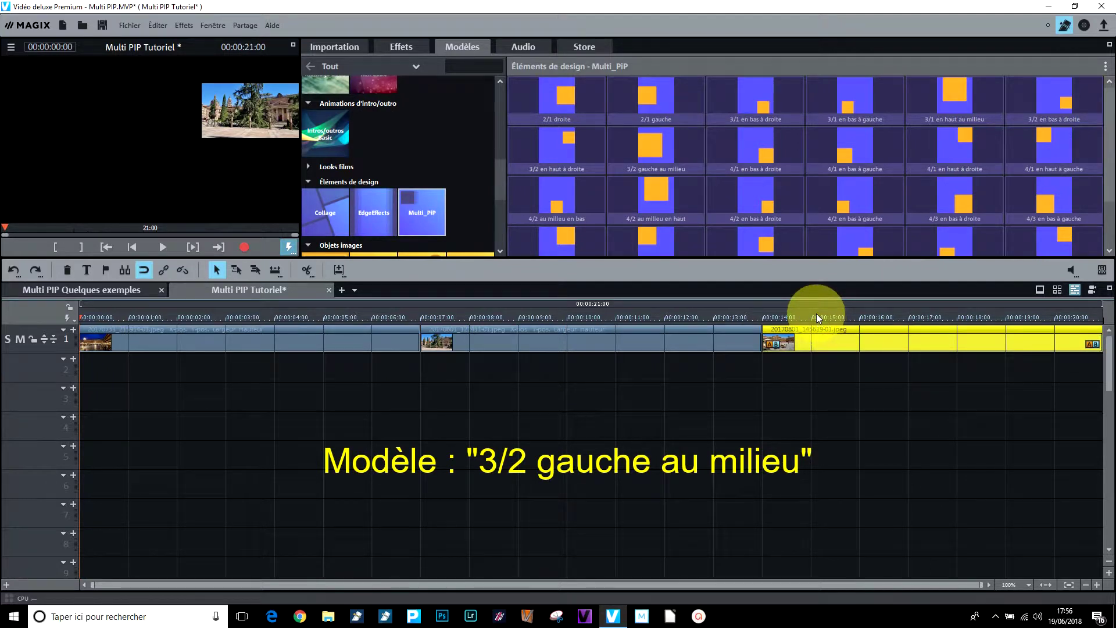
{"action": "left_click_drag", "start_coordinate": [651, 148], "coordinate": [304, 372]}
{"action": "left_click", "coordinate": [805, 341]}
{"action": "left_click_drag", "start_coordinate": [806, 342], "coordinate": [135, 430]}
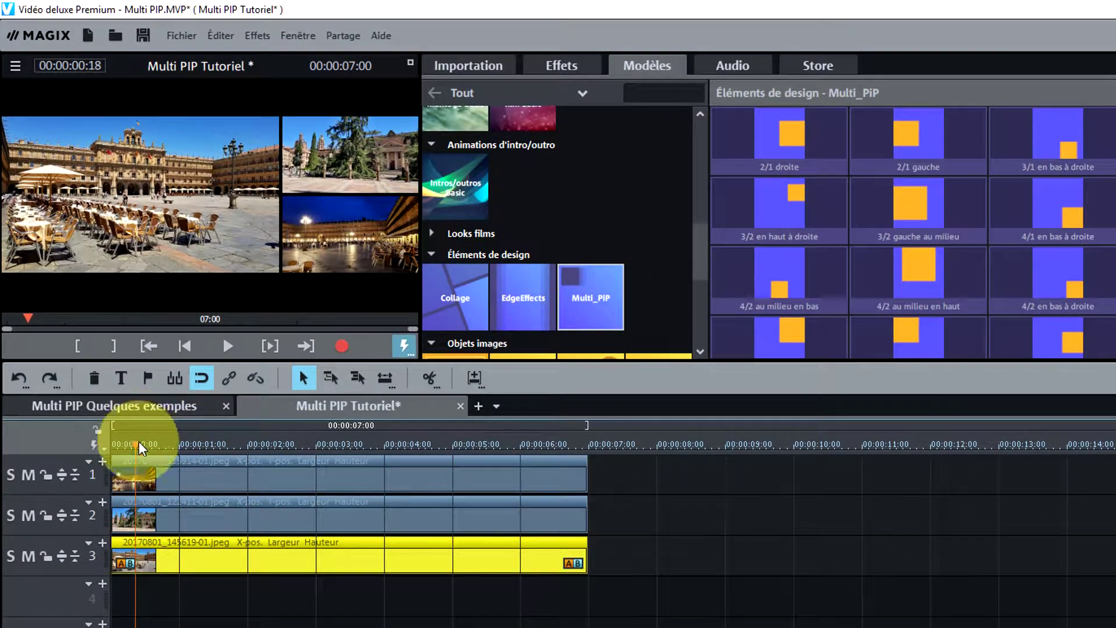
Move the second photo to start at about 2 s on track 2 and the third at about 3 s on track 3.
{"action": "left_click", "coordinate": [228, 521]}
{"action": "left_click_drag", "start_coordinate": [223, 605], "coordinate": [395, 517]}
{"action": "left_click", "coordinate": [409, 569]}
{"action": "left_click_drag", "start_coordinate": [411, 567], "coordinate": [498, 562]}
Extend the end of the first photo to about 8 s and the end of the third photo to about 11 s.
{"action": "left_click_drag", "start_coordinate": [586, 489], "coordinate": [657, 488]}
{"action": "left_click", "coordinate": [799, 575]}
{"action": "left_click_drag", "start_coordinate": [798, 576], "coordinate": [866, 573]}
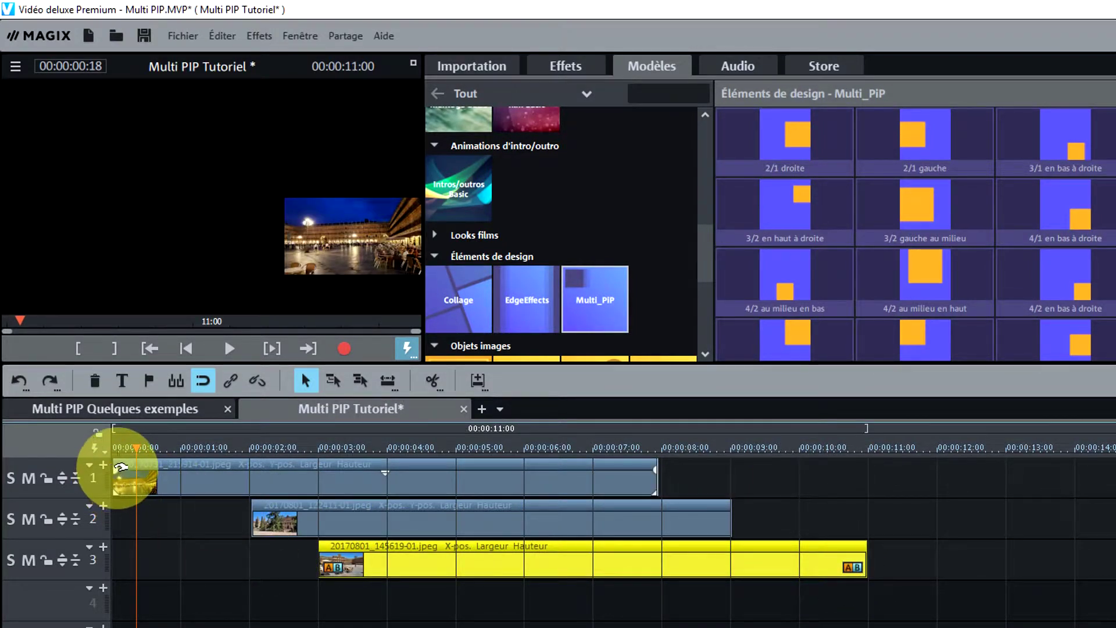
Add a fade-in of about 1 s to the first photo and a fade-out of about 1 s to the third photo.
{"action": "left_click", "coordinate": [121, 469]}
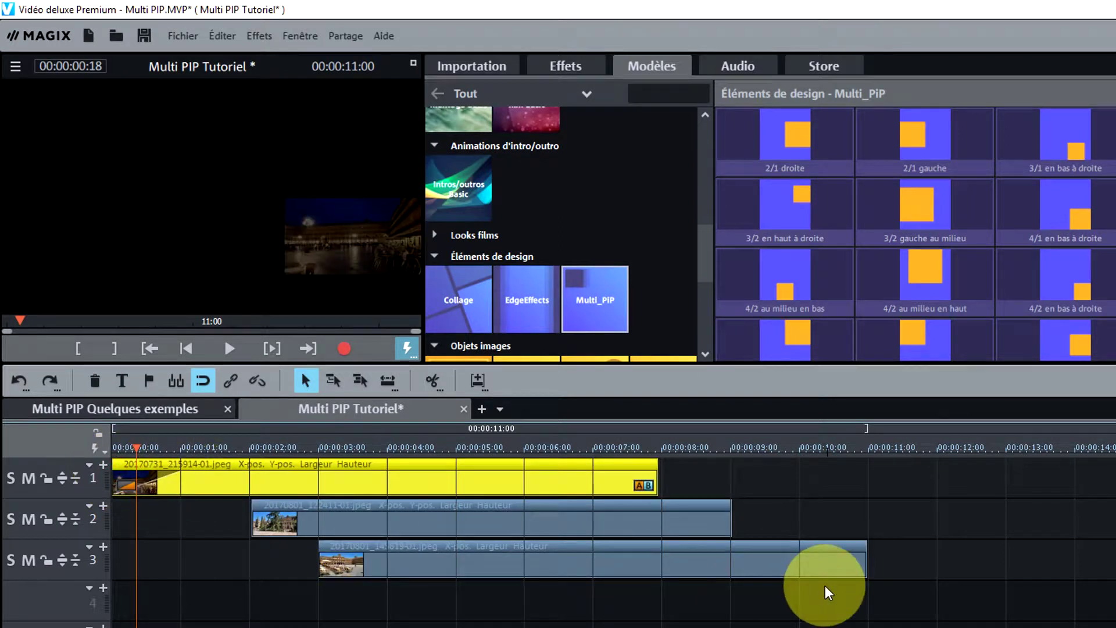
{"action": "left_click", "coordinate": [865, 550]}
{"action": "left_click_drag", "start_coordinate": [864, 550], "coordinate": [798, 549]}
Return the playhead to the start of the timeline and play the three-photo composition.
{"action": "left_click_drag", "start_coordinate": [138, 448], "coordinate": [112, 449]}
{"action": "left_click", "coordinate": [229, 348]}
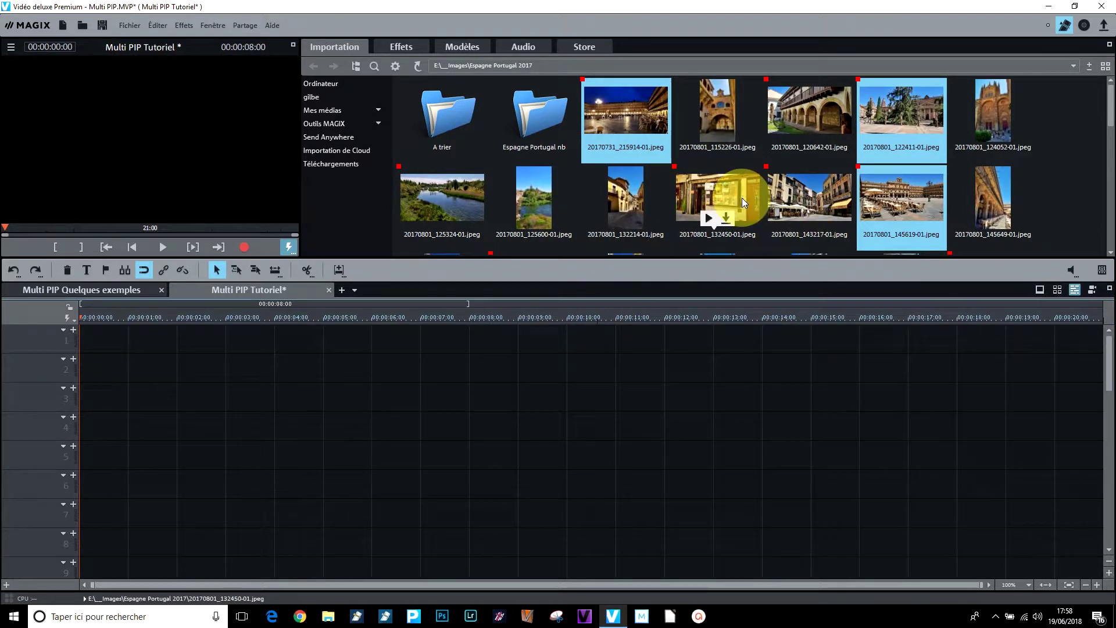
Place the photo 20170801_132450-01.jpeg at the start of track 2 and the "Blanc" colour field from ColorFields above it on track 1.
{"action": "left_click_drag", "start_coordinate": [737, 189], "coordinate": [103, 368]}
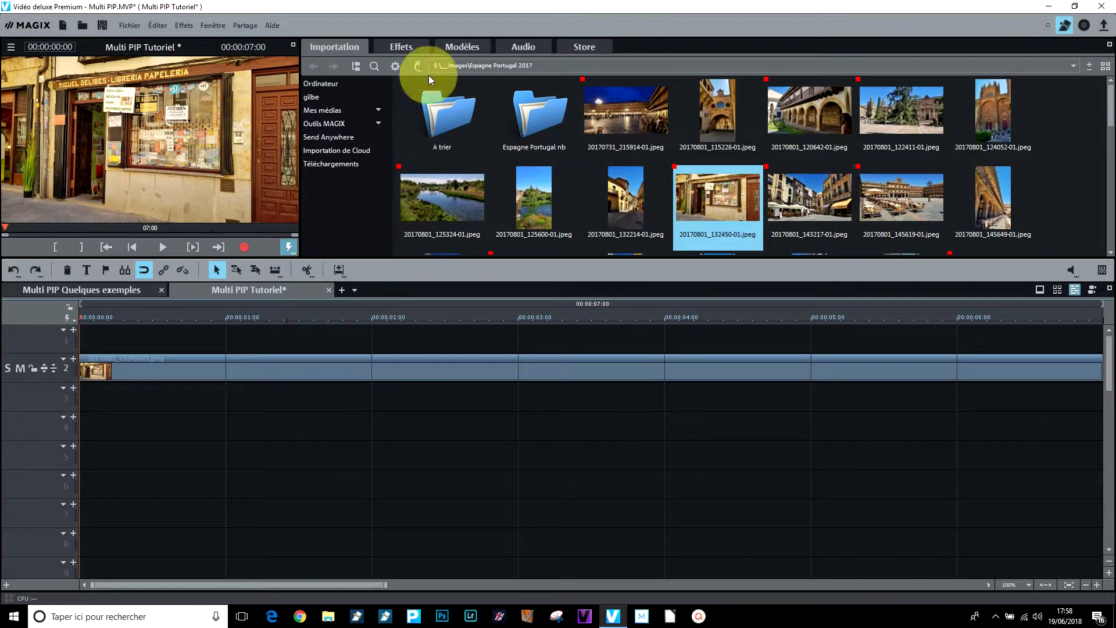
{"action": "left_click", "coordinate": [457, 46]}
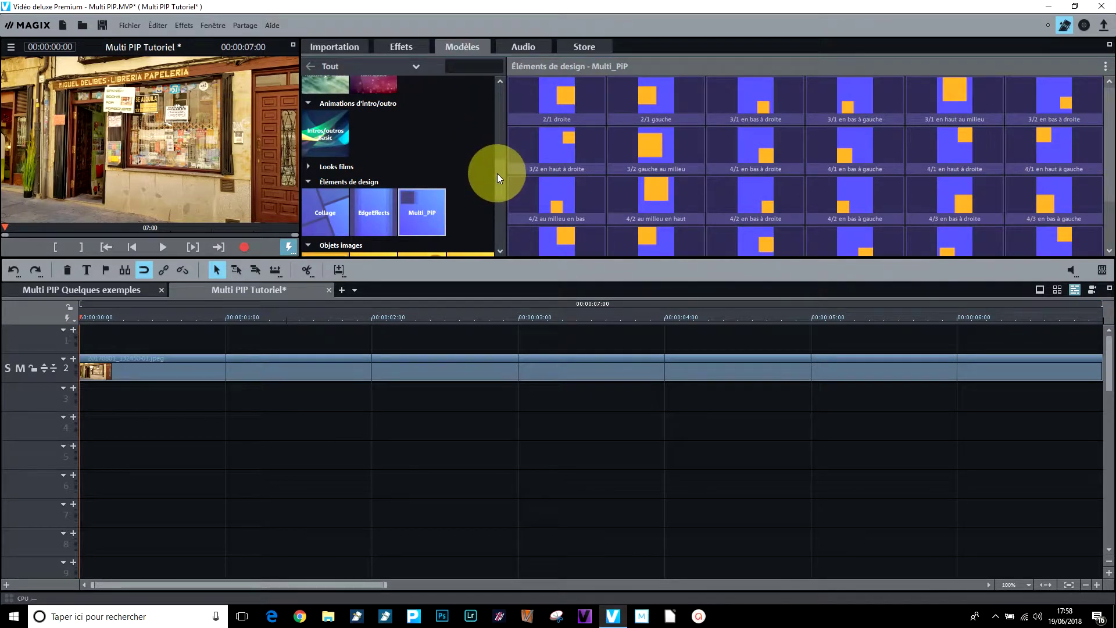
{"action": "scroll", "coordinate": [497, 173], "scroll_direction": "down", "scroll_amount": 3}
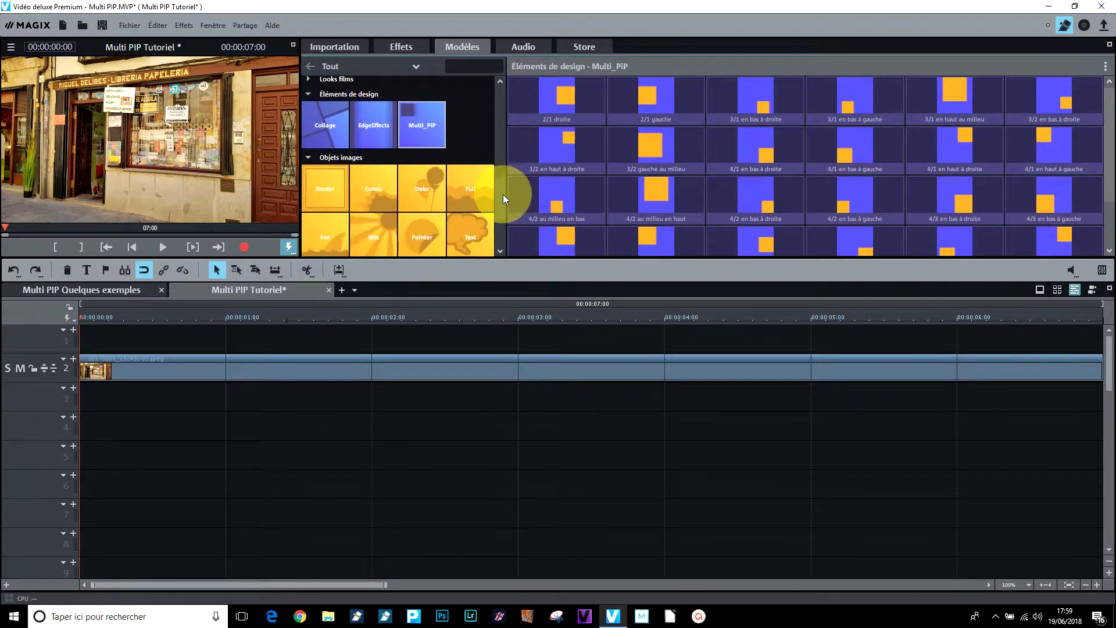
{"action": "scroll", "coordinate": [503, 198], "scroll_direction": "down", "scroll_amount": 3}
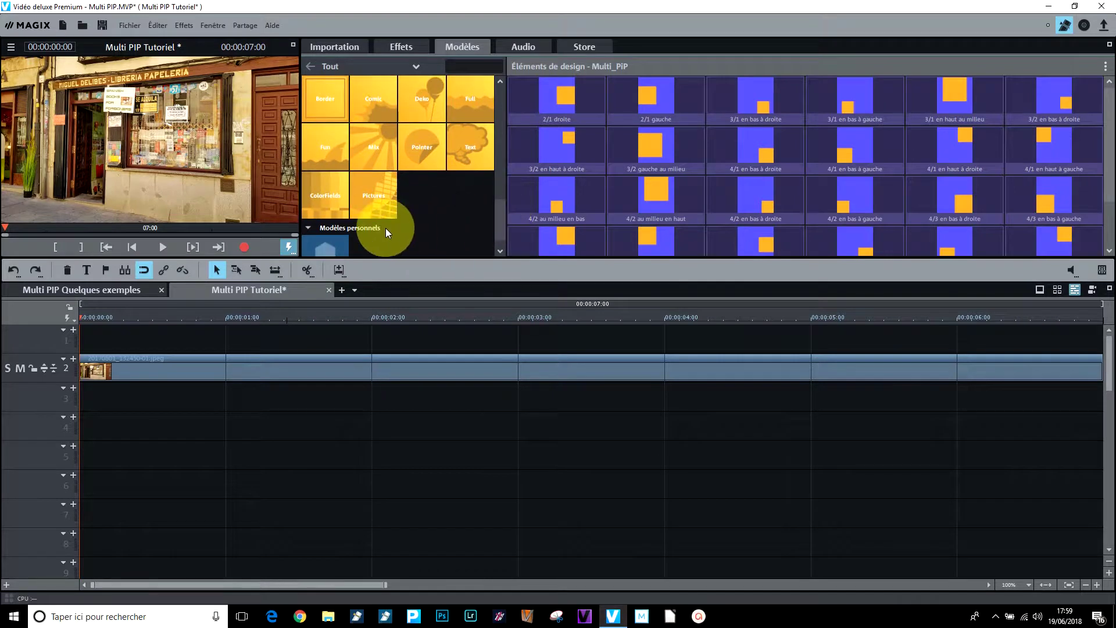
{"action": "left_click", "coordinate": [315, 193]}
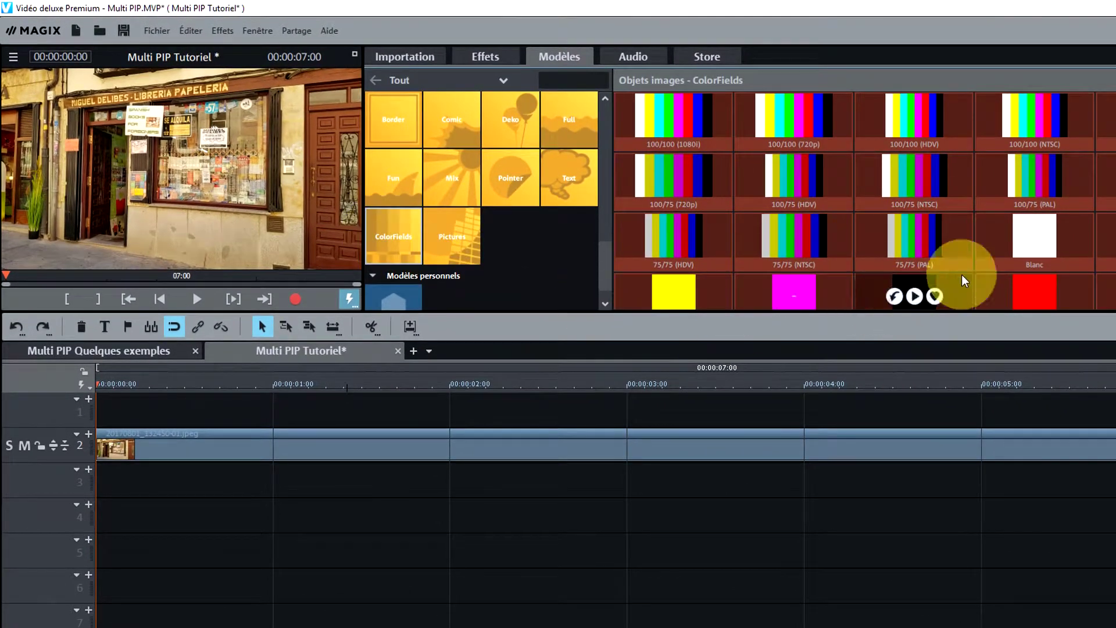
{"action": "mouse_move", "coordinate": [990, 220]}
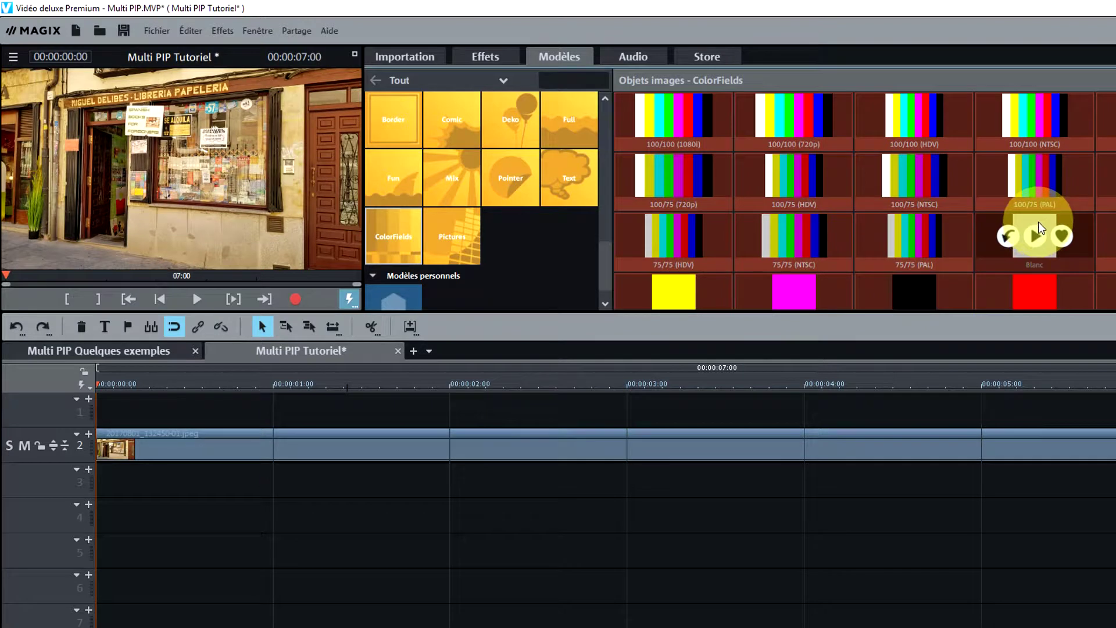
{"action": "left_click_drag", "start_coordinate": [1038, 218], "coordinate": [174, 409]}
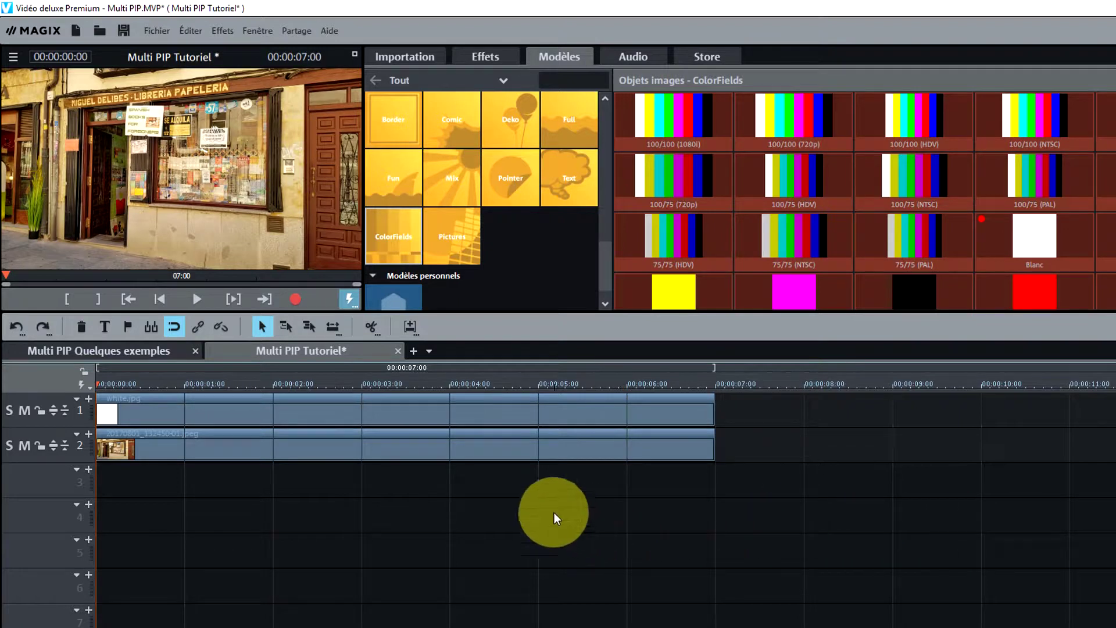
Duplicate the white colour field and the photo together, placing the copies on tracks 3 and 4 starting at about 2 s.
{"action": "left_click_drag", "start_coordinate": [438, 480], "coordinate": [447, 410]}
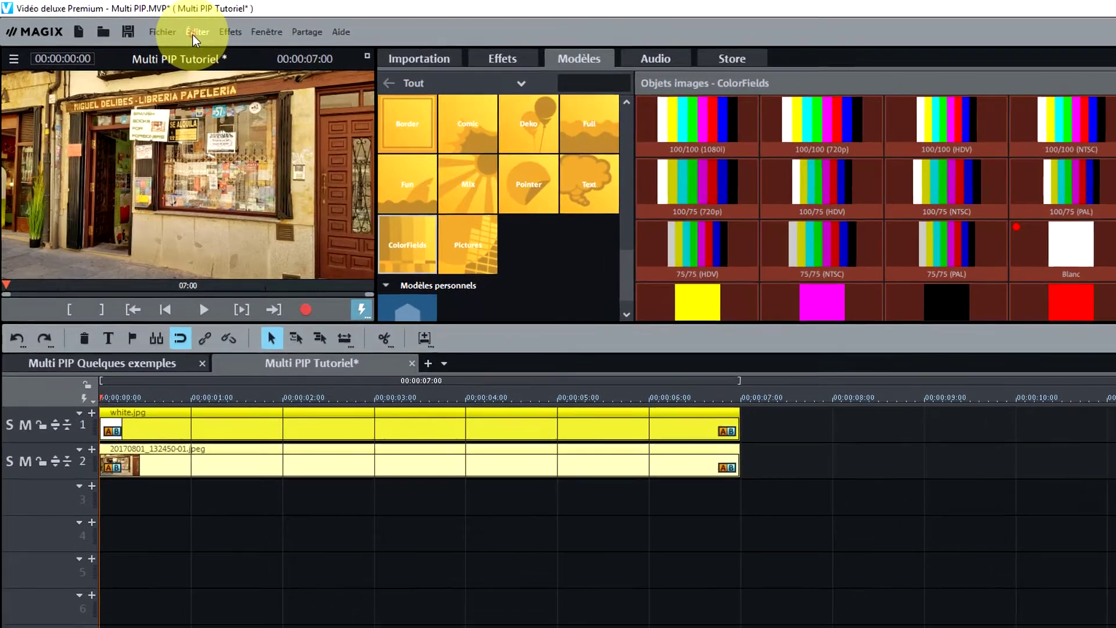
{"action": "left_click", "coordinate": [187, 32]}
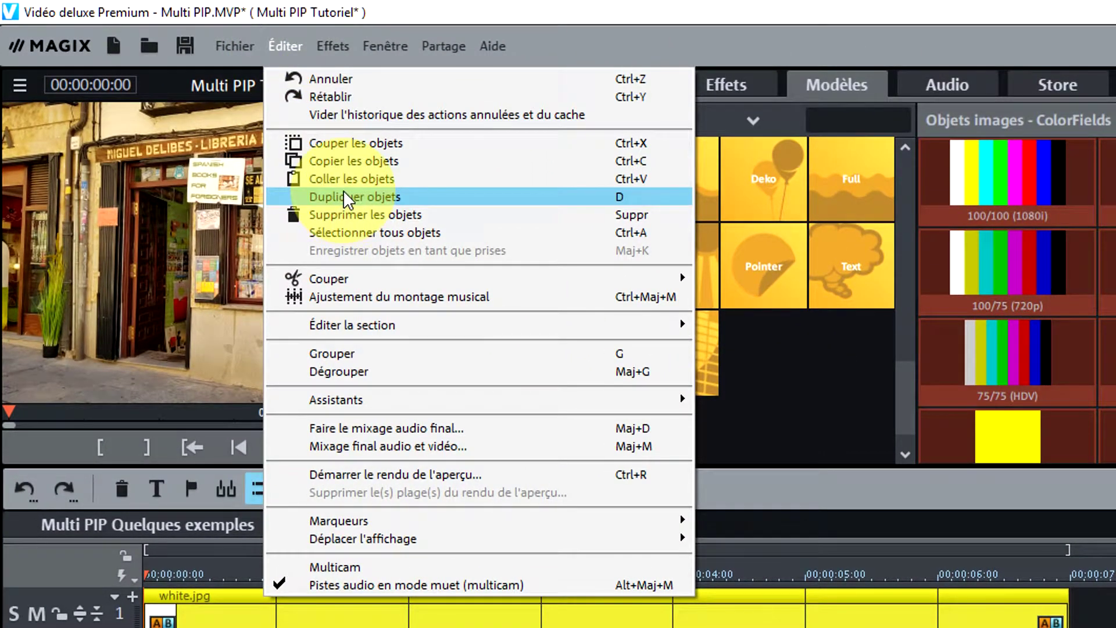
{"action": "left_click", "coordinate": [649, 194]}
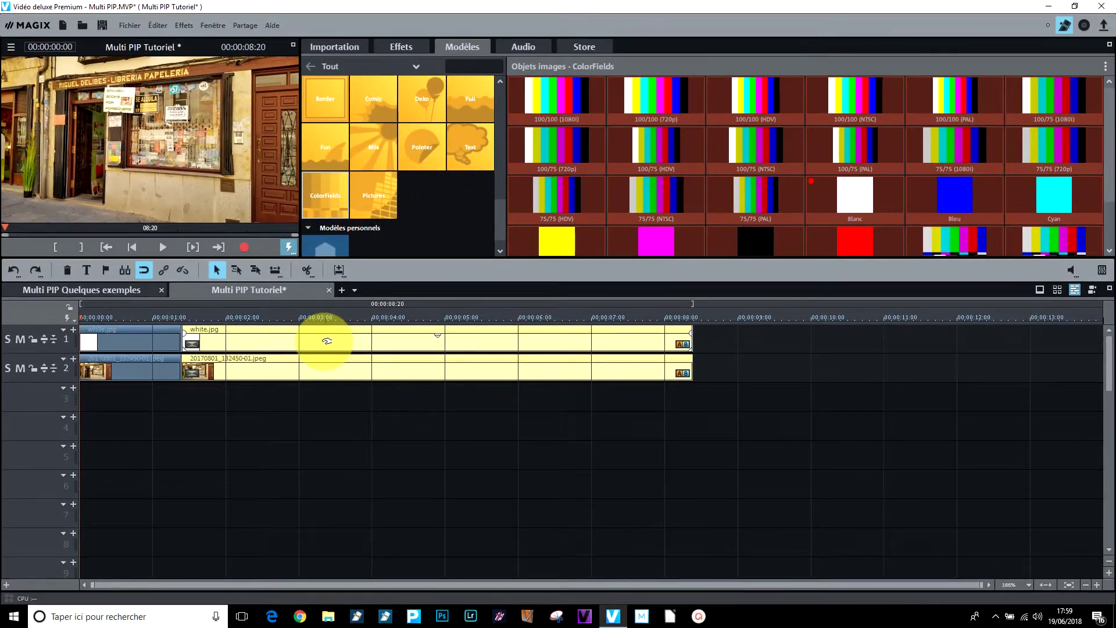
{"action": "left_click_drag", "start_coordinate": [328, 343], "coordinate": [371, 404]}
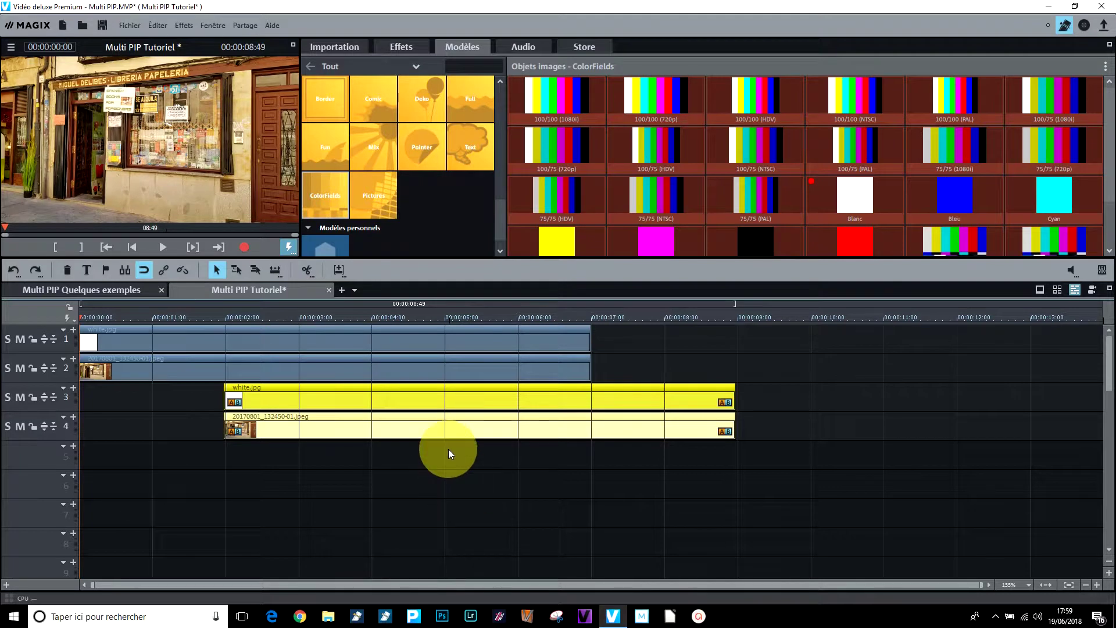
Duplicate the white field and photo pair three times, placing copies on tracks 5–6, 7–8 and 9–10 starting at about 3, 4 and 5 s.
{"action": "key", "text": "d"}
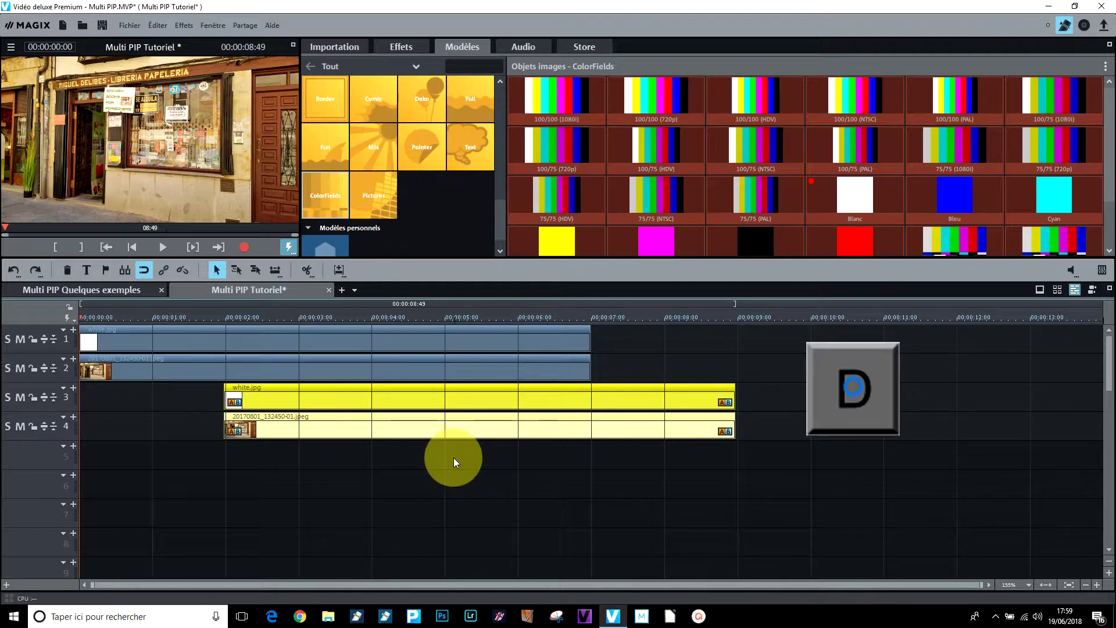
{"action": "key", "text": "ctrl+d"}
{"action": "left_click_drag", "start_coordinate": [466, 398], "coordinate": [439, 453]}
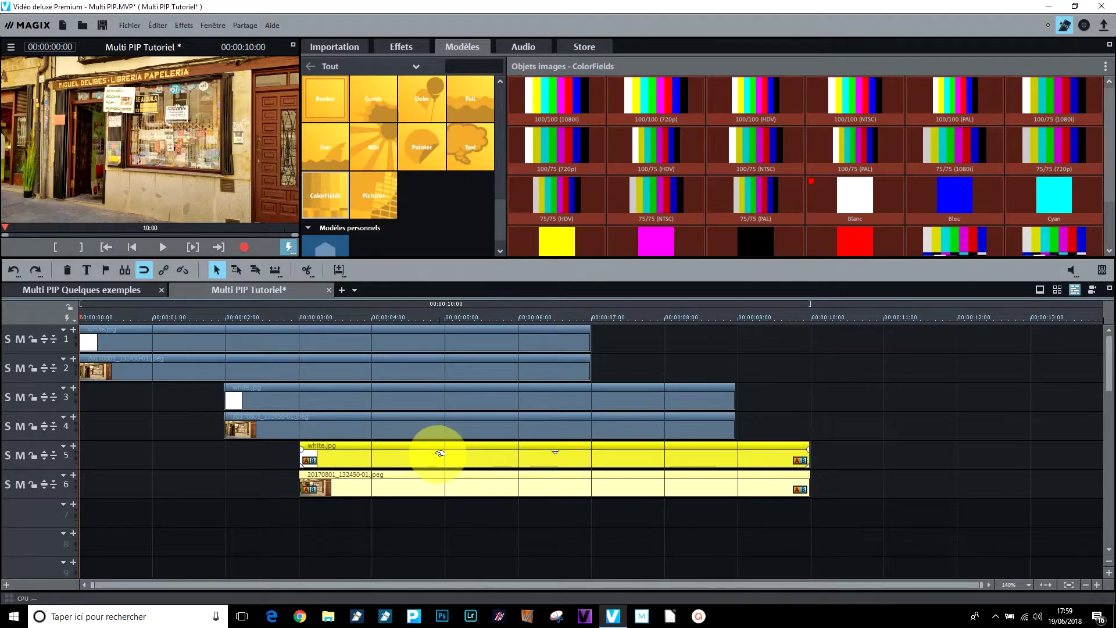
{"action": "key", "text": "ctrl+d"}
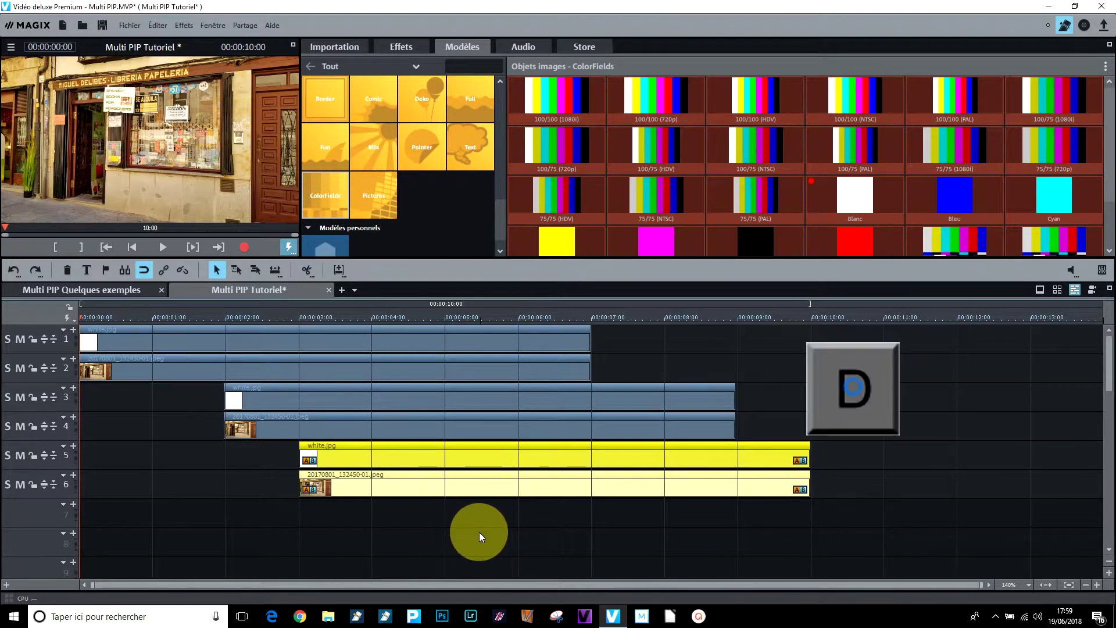
{"action": "left_click", "coordinate": [521, 487]}
{"action": "left_click_drag", "start_coordinate": [521, 487], "coordinate": [489, 509]}
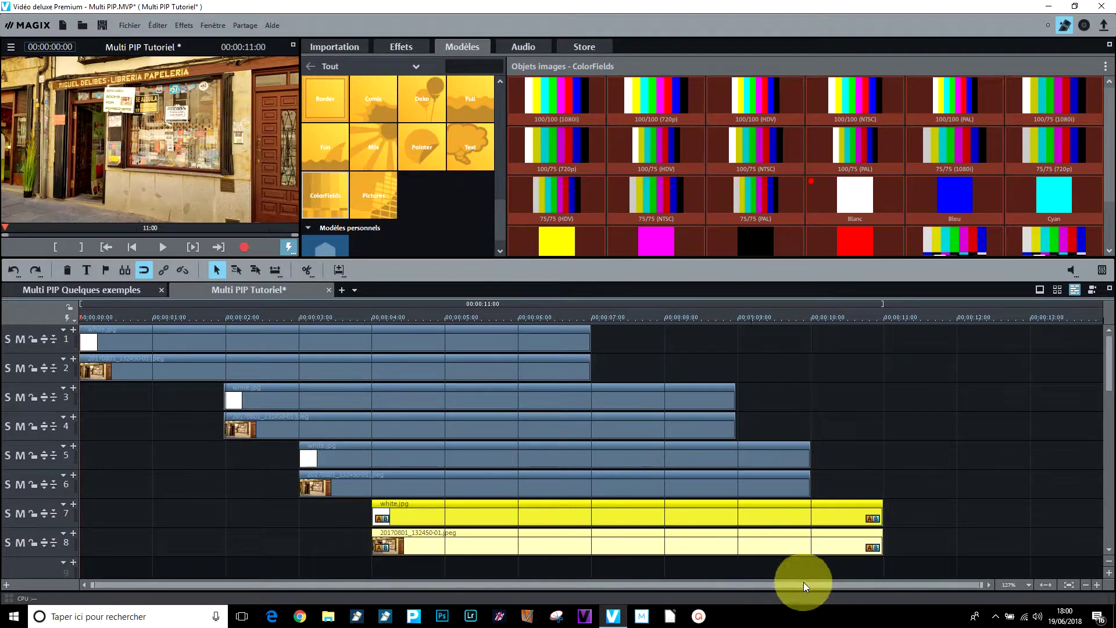
{"action": "left_click_drag", "start_coordinate": [602, 517], "coordinate": [577, 564]}
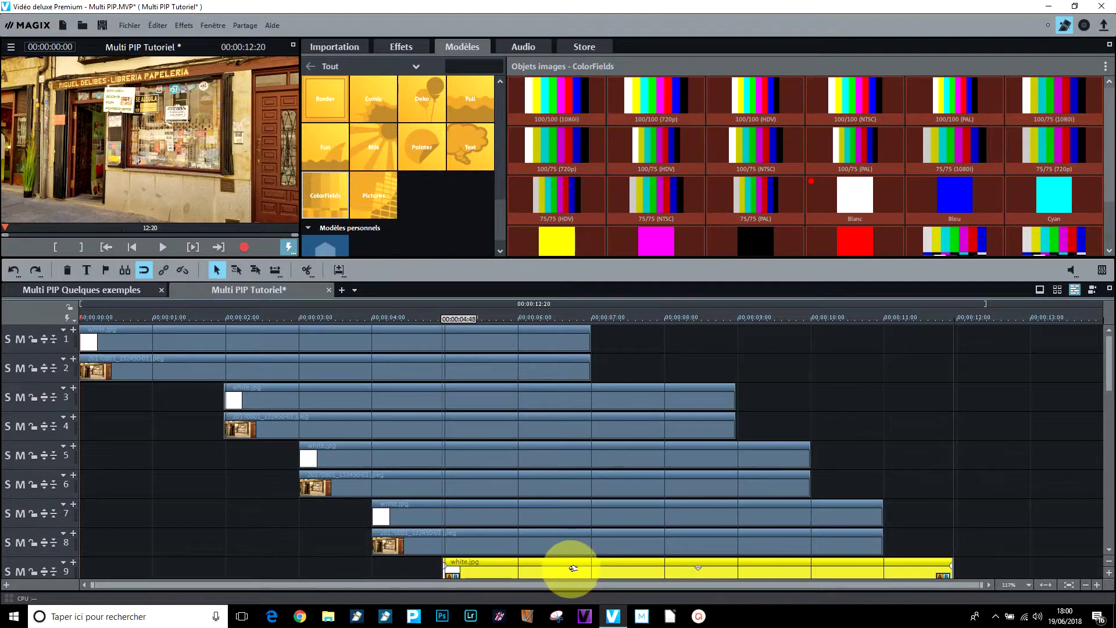
Apply the Multi_PiP template "5/1 au milieu à droite" to the white colour field on track 1.
{"action": "left_click", "coordinate": [137, 340]}
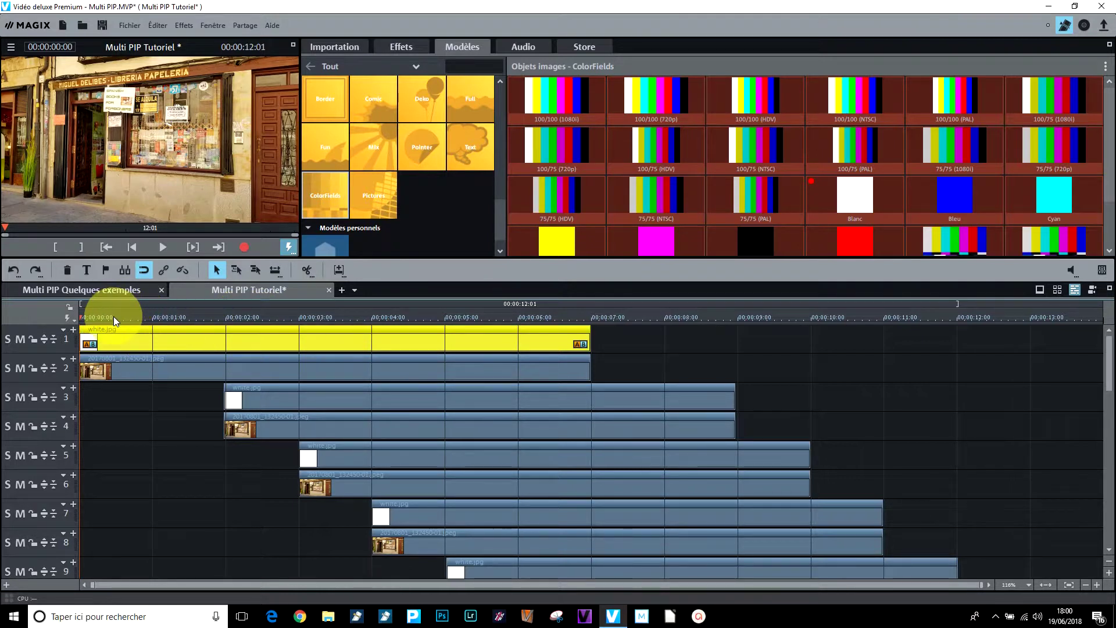
{"action": "left_click_drag", "start_coordinate": [93, 321], "coordinate": [127, 321]}
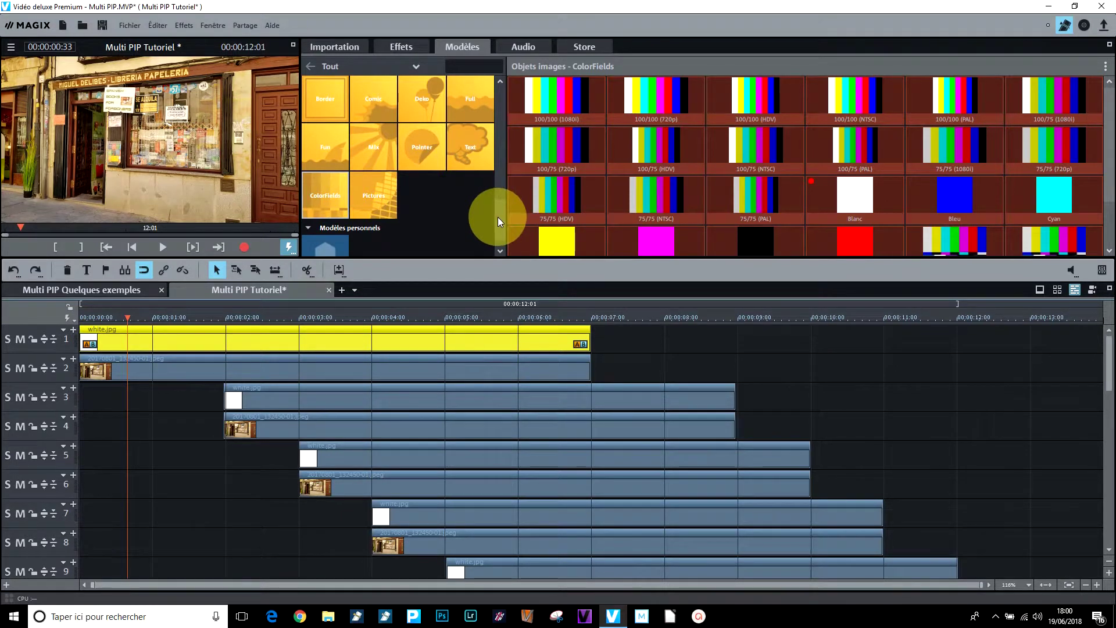
{"action": "scroll", "coordinate": [496, 210], "scroll_direction": "up", "scroll_amount": 1}
{"action": "scroll", "coordinate": [493, 197], "scroll_direction": "up", "scroll_amount": 2}
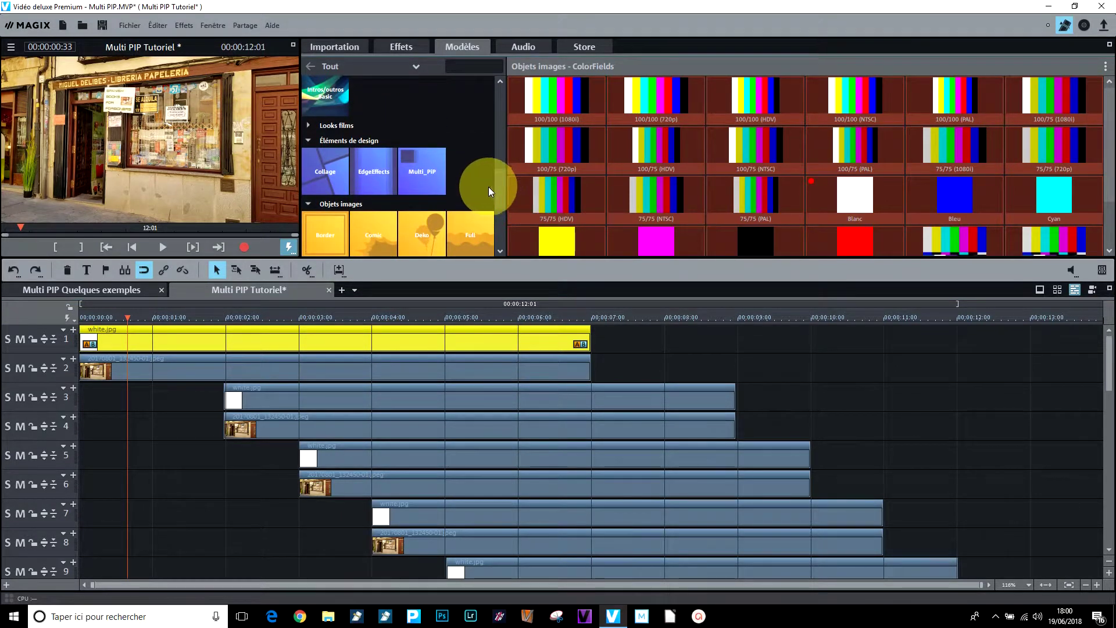
{"action": "left_click", "coordinate": [418, 176]}
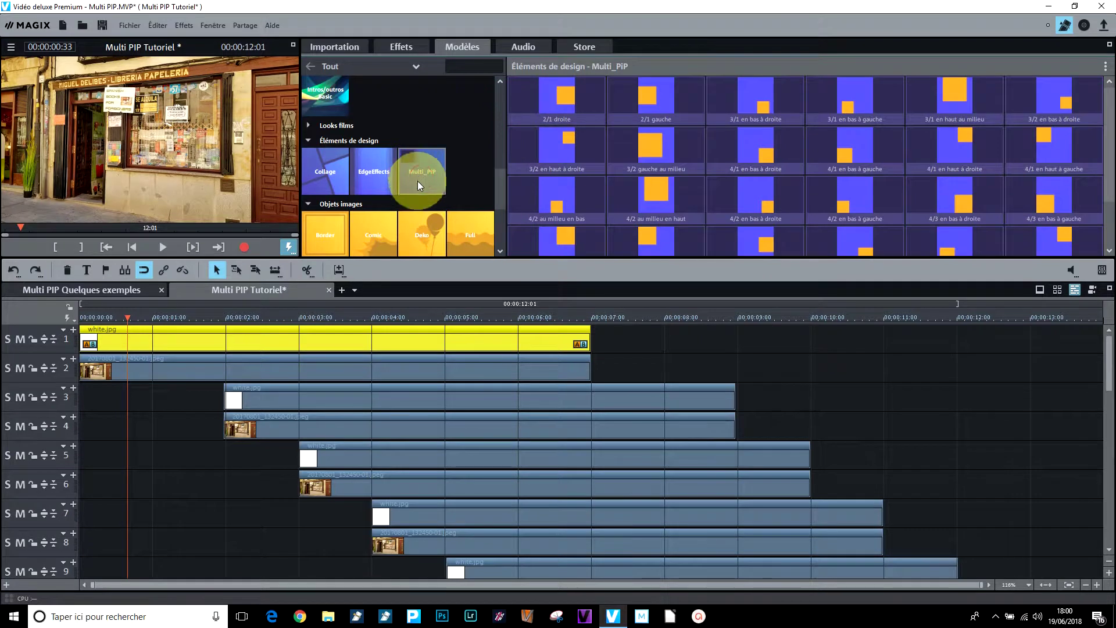
{"action": "scroll", "coordinate": [1102, 141], "scroll_direction": "down", "scroll_amount": 2}
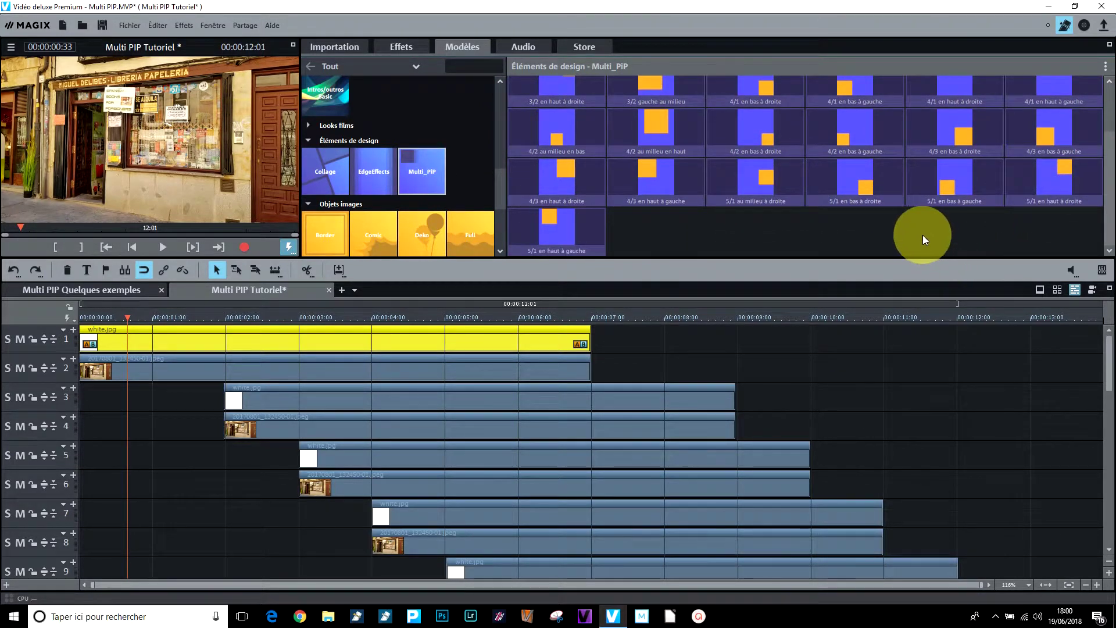
{"action": "left_click", "coordinate": [734, 177]}
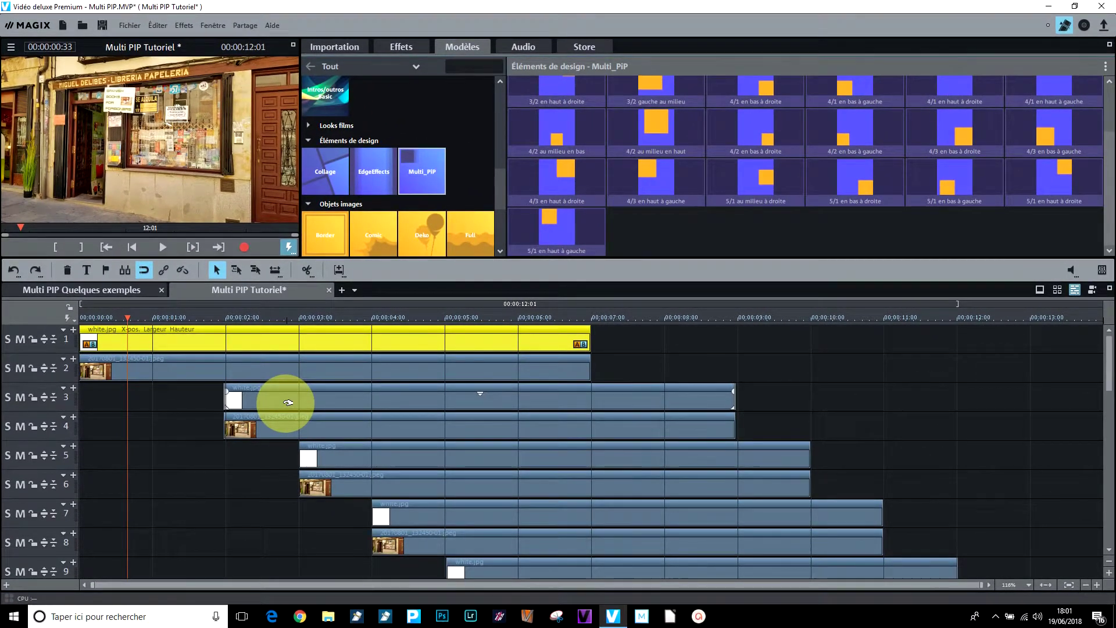
Apply the Multi_PiP templates "5/1 en bas à droite" and "5/1 en bas à gauche" to the white fields on tracks 3 and 5 respectively.
{"action": "left_click", "coordinate": [287, 402]}
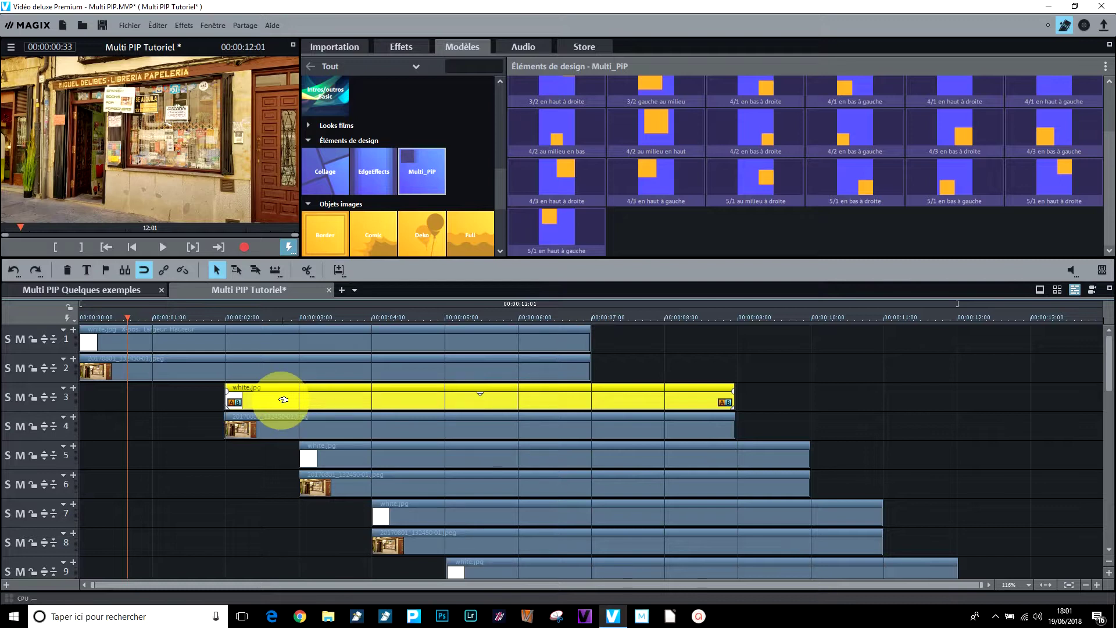
{"action": "mouse_move", "coordinate": [832, 180]}
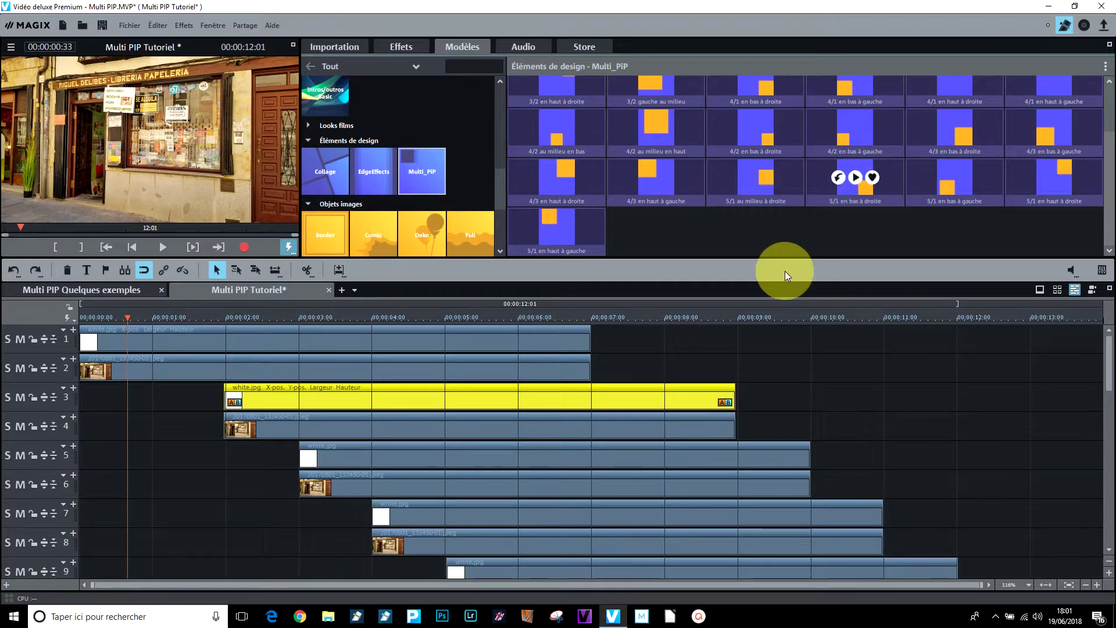
{"action": "left_click", "coordinate": [514, 465]}
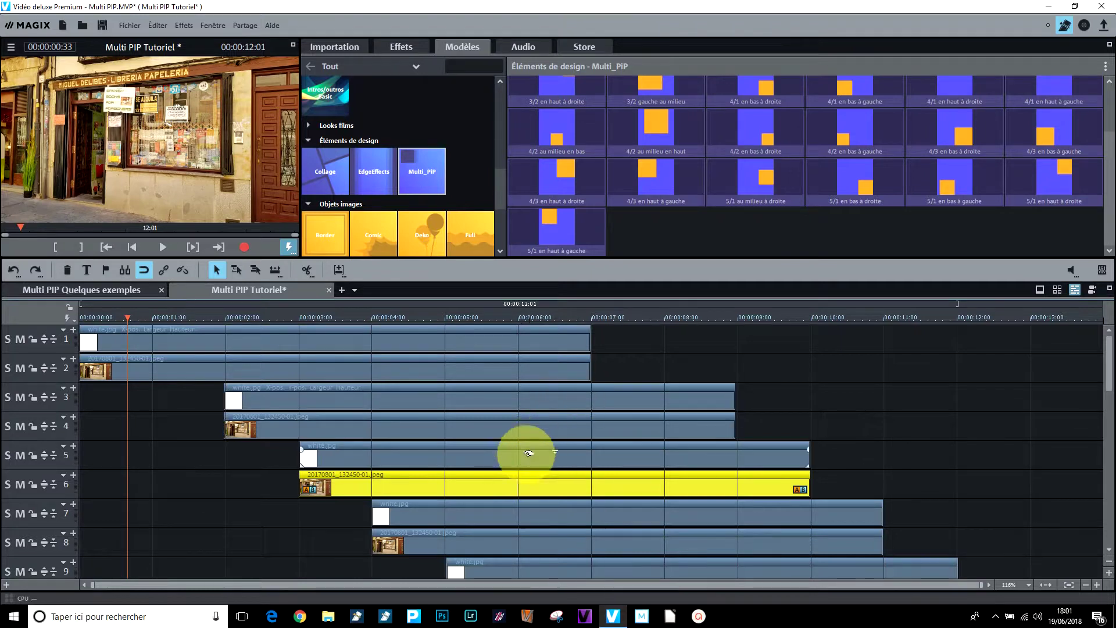
{"action": "left_click", "coordinate": [516, 452]}
{"action": "left_click", "coordinate": [933, 178]}
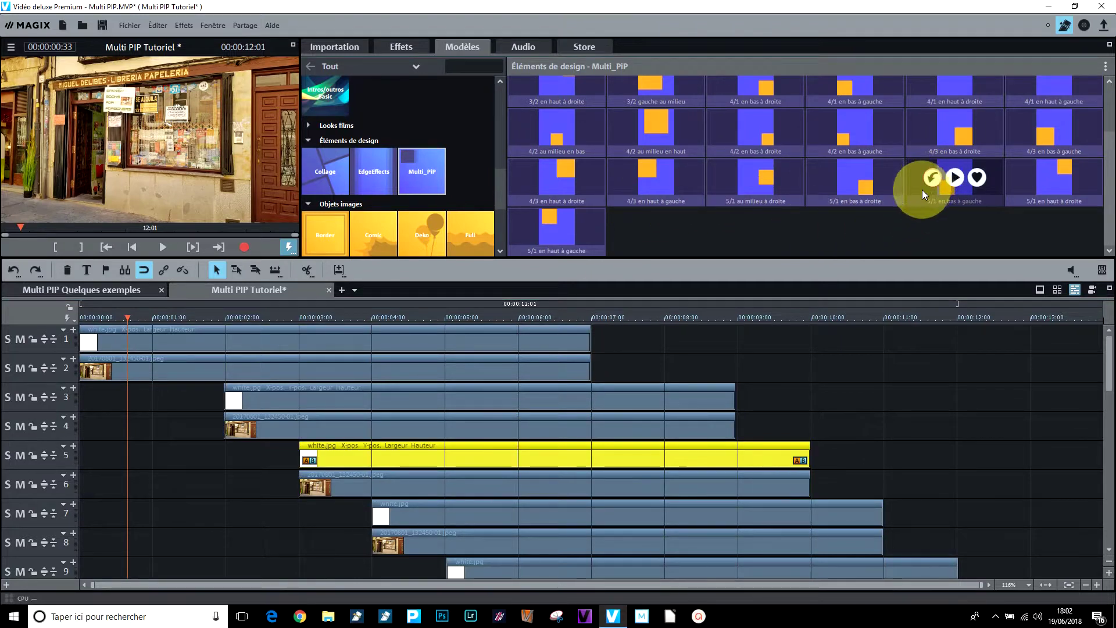
Apply the Multi_PiP templates "5/1 en haut à droite" and "5/1 en haut à gauche" to the white fields on tracks 7 and 9 respectively.
{"action": "left_click", "coordinate": [583, 516]}
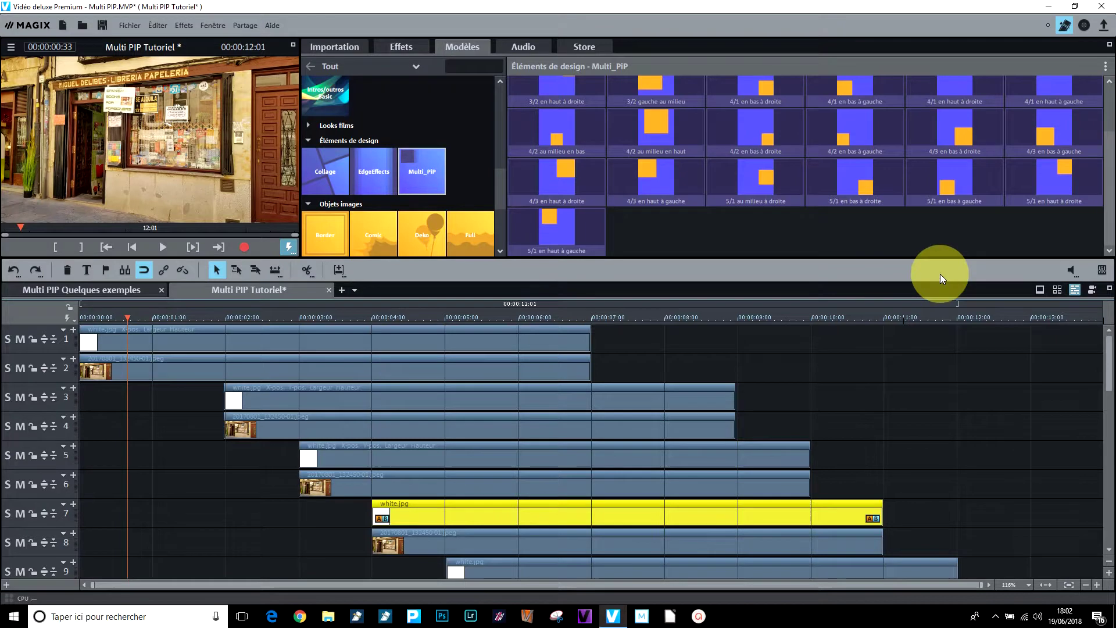
{"action": "left_click", "coordinate": [1034, 178]}
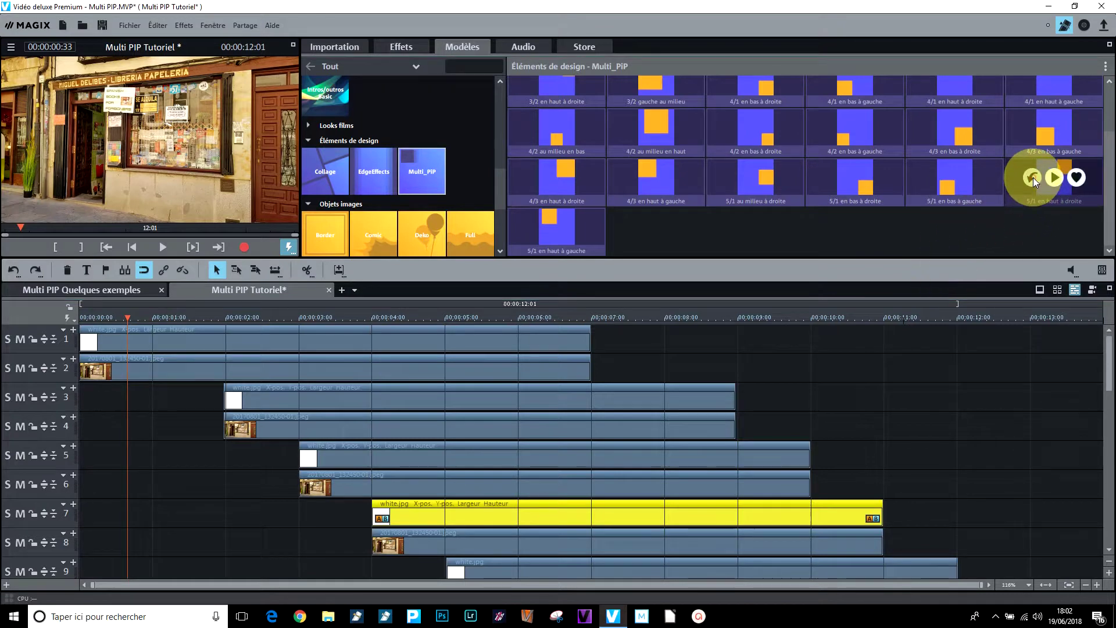
{"action": "left_click", "coordinate": [724, 564]}
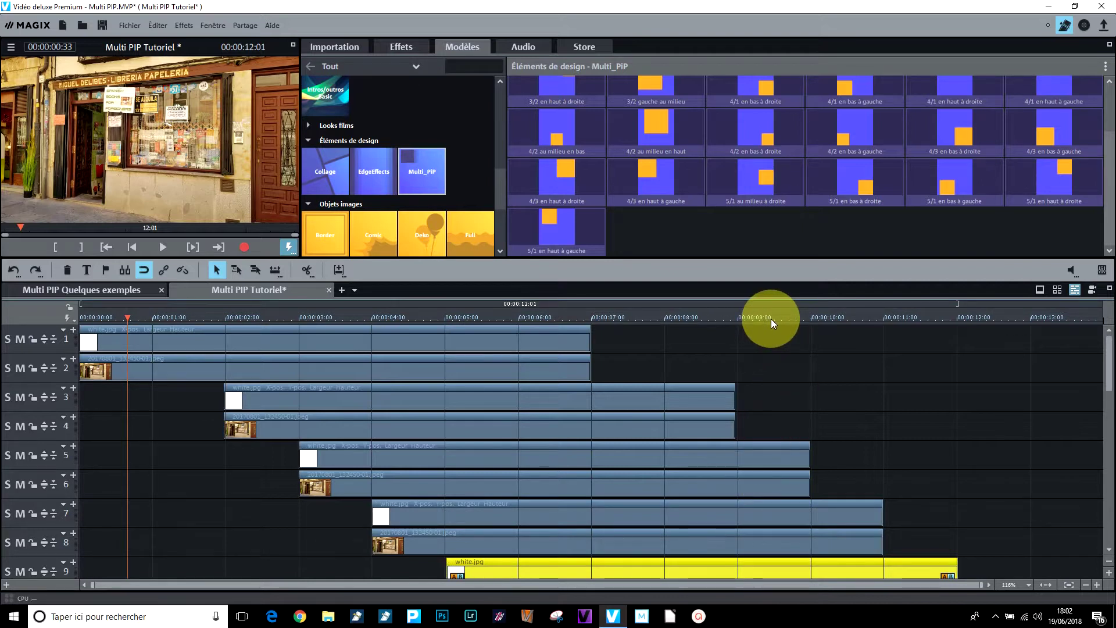
{"action": "mouse_move", "coordinate": [559, 233]}
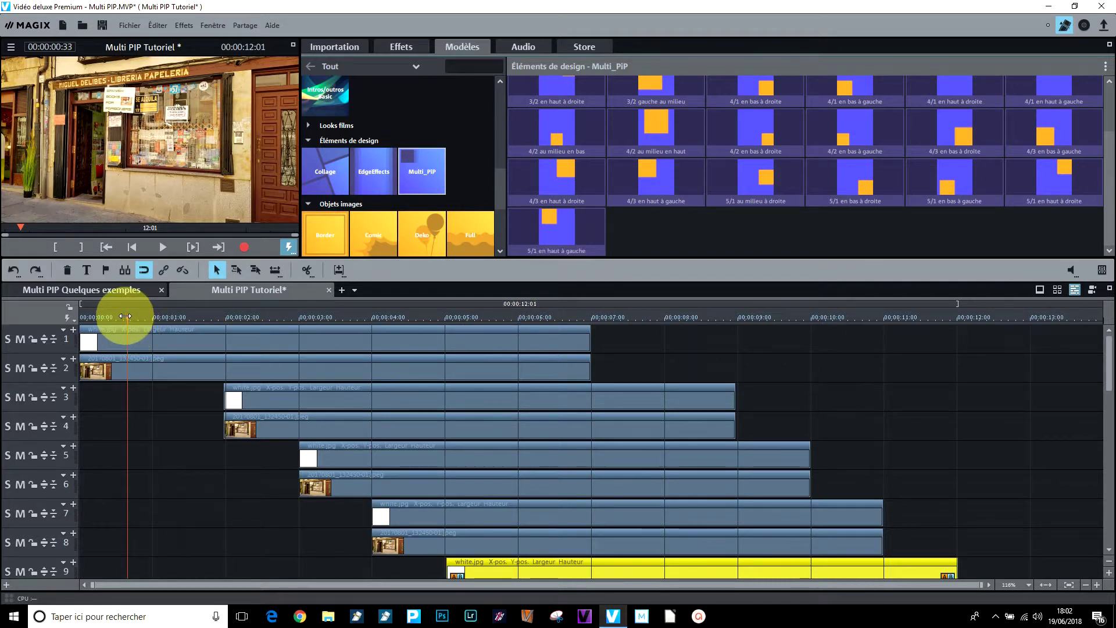
Select all five white colour fields on tracks 1, 3, 5, 7 and 9 and set their Chrominance keying to Alpha.
{"action": "mouse_move", "coordinate": [140, 313]}
{"action": "left_mouse_down"}
{"action": "mouse_move", "coordinate": [386, 368]}
{"action": "mouse_move", "coordinate": [496, 371]}
{"action": "mouse_move", "coordinate": [295, 356]}
{"action": "mouse_move", "coordinate": [134, 323]}
{"action": "left_mouse_up"}
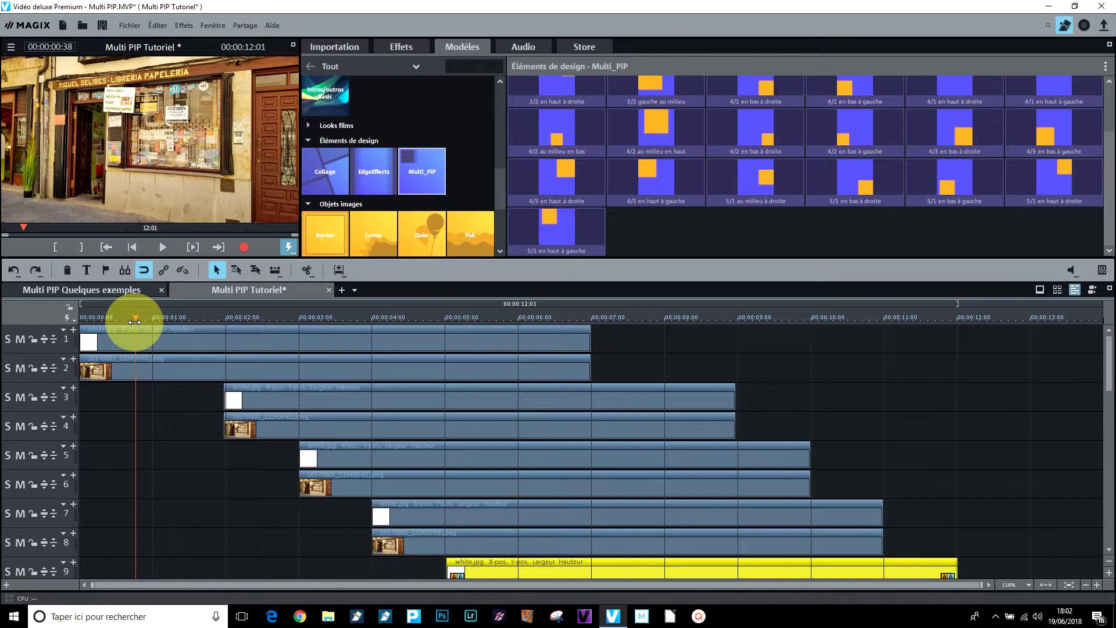
{"action": "left_click", "coordinate": [149, 336], "text": "ctrl"}
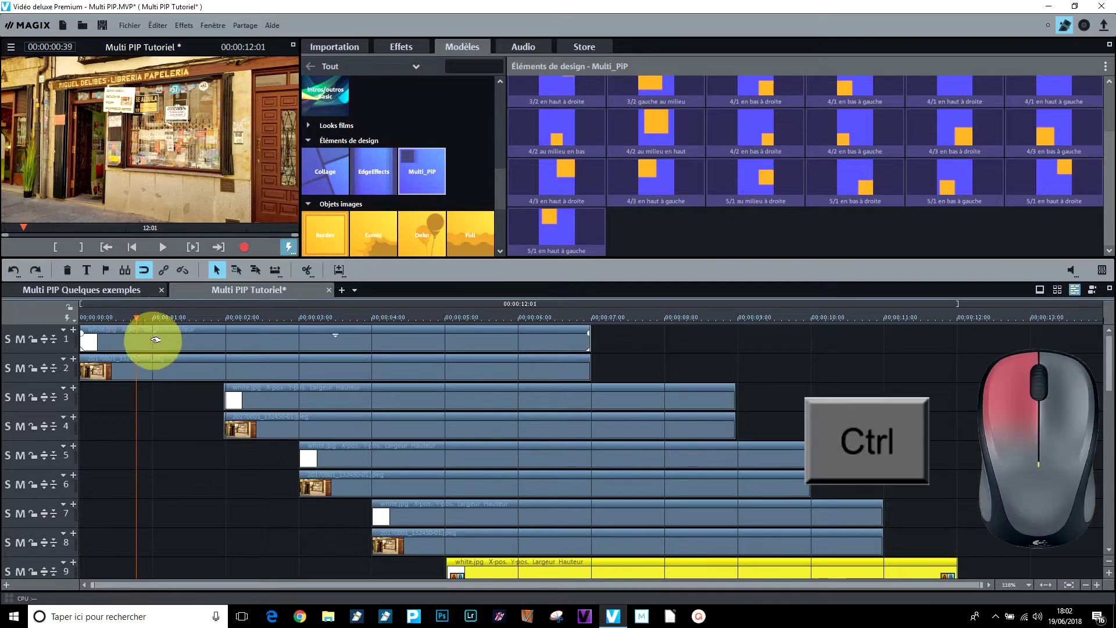
{"action": "left_click", "coordinate": [230, 345], "text": "ctrl"}
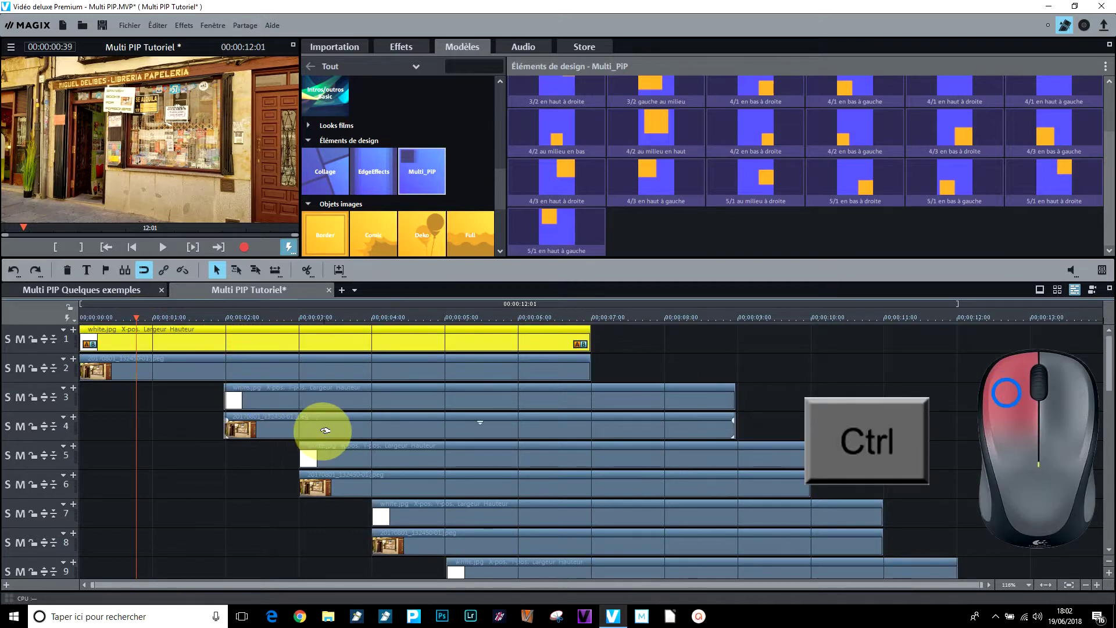
{"action": "left_click", "coordinate": [311, 397], "text": "ctrl"}
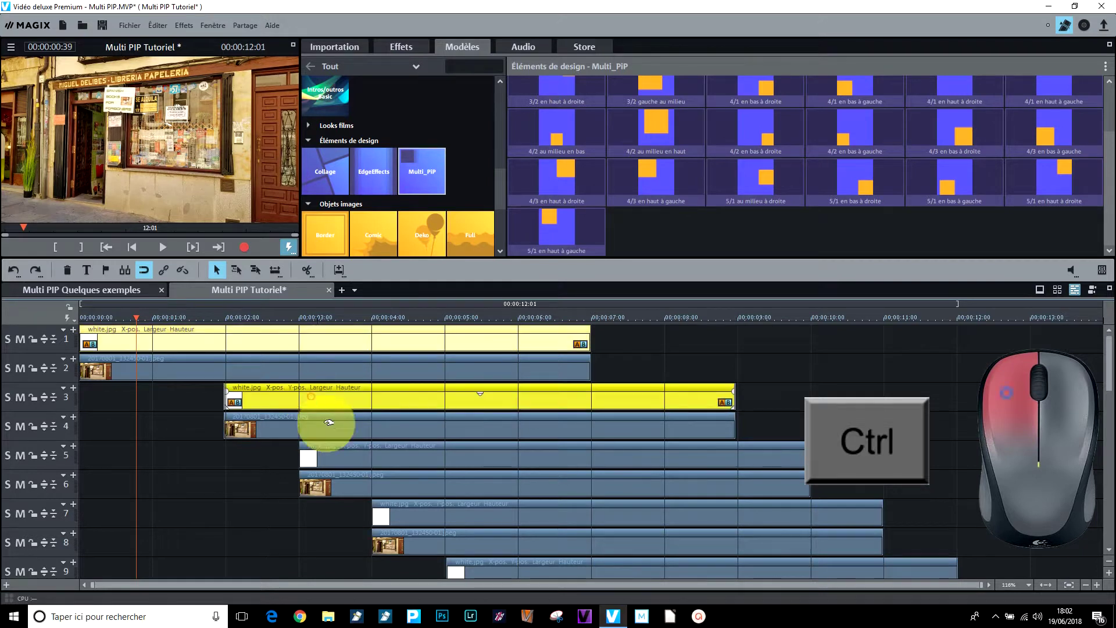
{"action": "left_click", "coordinate": [354, 457], "text": "ctrl"}
{"action": "left_click", "coordinate": [428, 515], "text": "ctrl"}
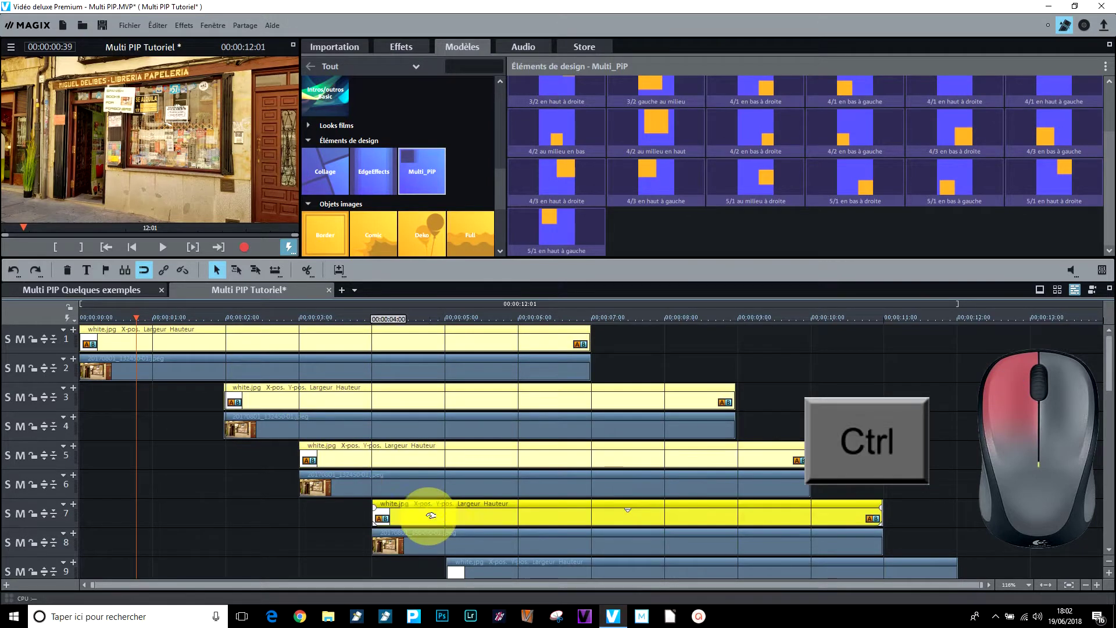
{"action": "left_click", "coordinate": [504, 574], "text": "ctrl"}
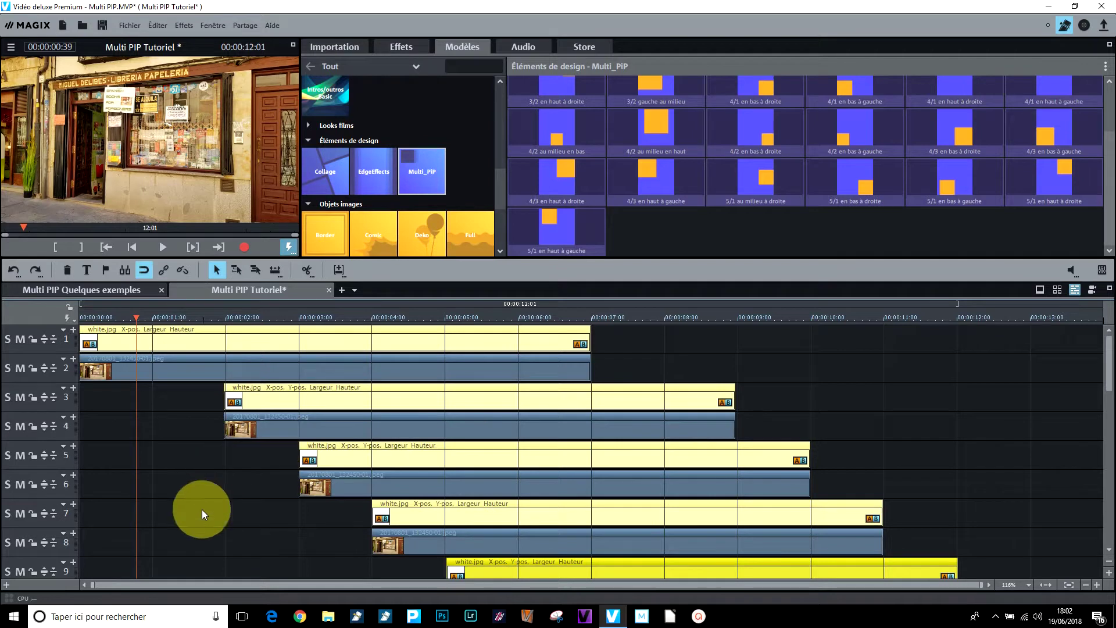
{"action": "left_click", "coordinate": [420, 48]}
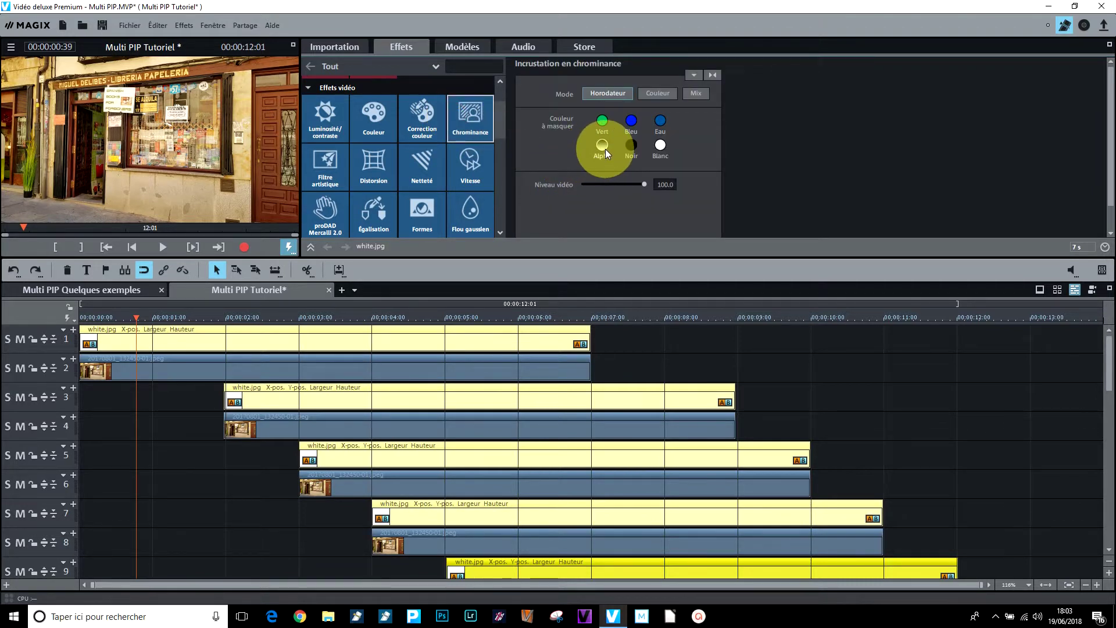
{"action": "left_click", "coordinate": [602, 145]}
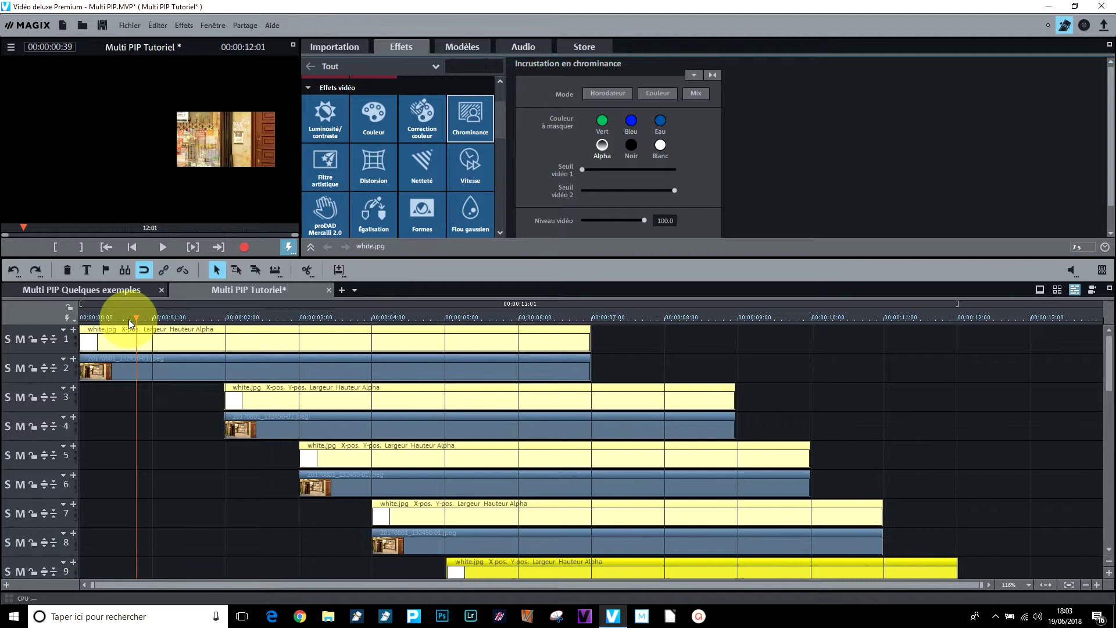
Scrub through the timeline to about 7 s to check how the five photo parts appear and disappear.
{"action": "left_click_drag", "start_coordinate": [139, 317], "coordinate": [513, 315]}
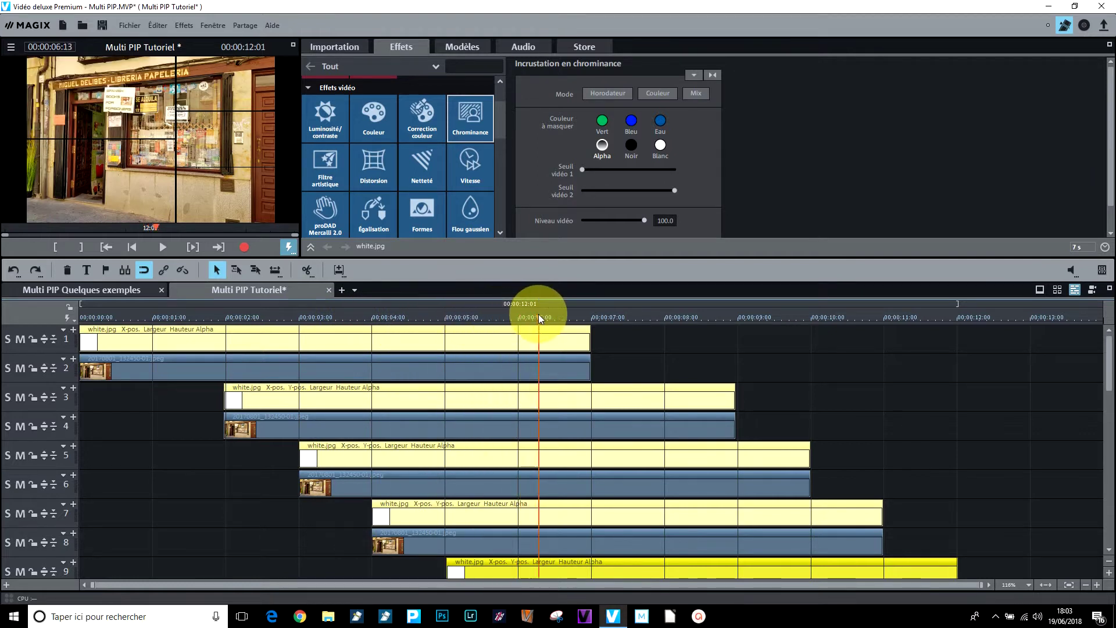
{"action": "left_click_drag", "start_coordinate": [582, 317], "coordinate": [616, 327]}
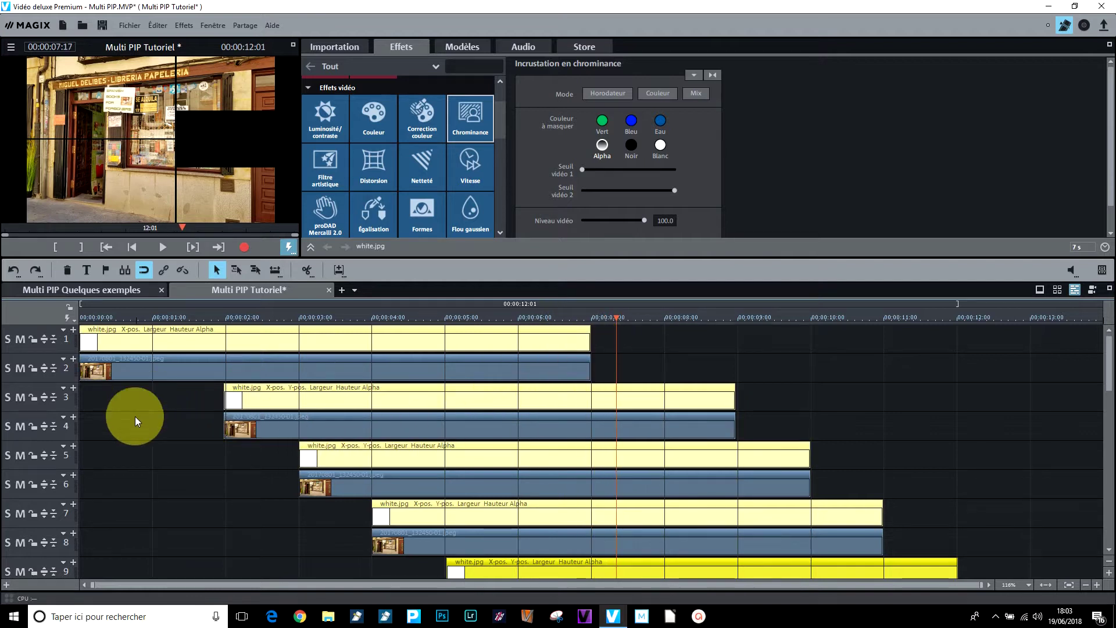
Add a fade-in of about 1 s to the white field and photo on tracks 1 and 2.
{"action": "left_click", "coordinate": [94, 386]}
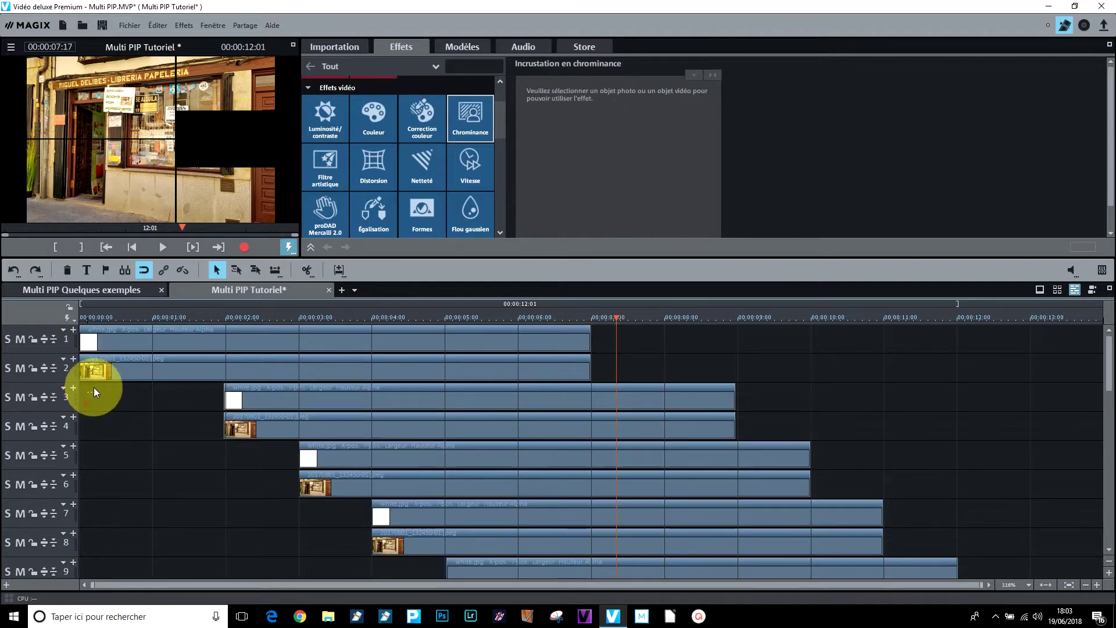
{"action": "left_click", "coordinate": [88, 338]}
{"action": "left_click_drag", "start_coordinate": [84, 332], "coordinate": [152, 335]}
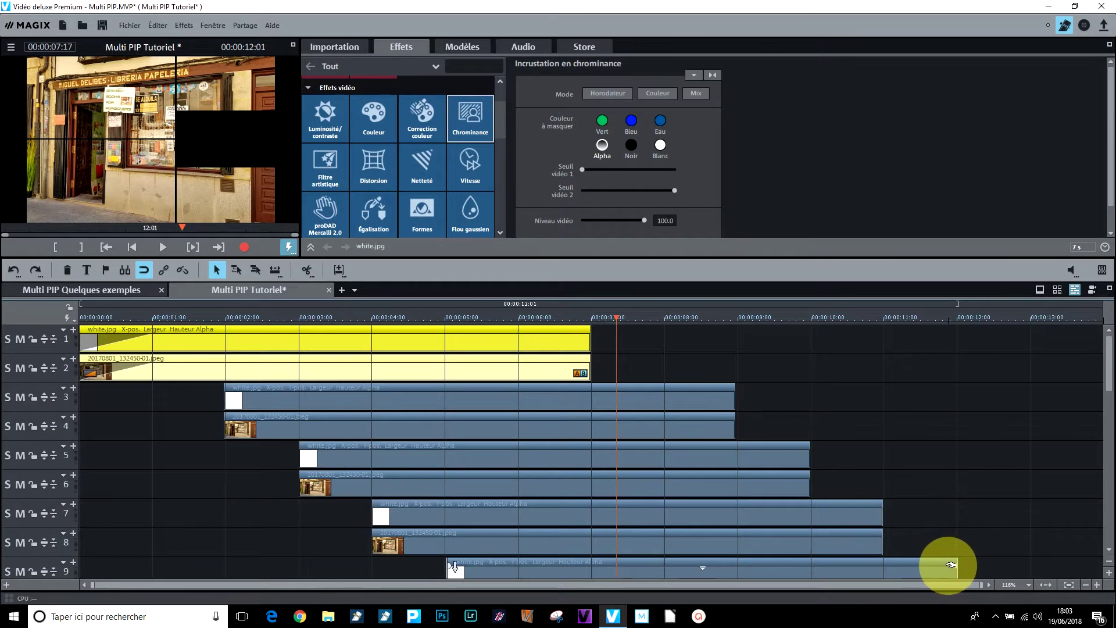
Extend the white field and photo on tracks 9 and 10 to 8 s with a fade-out of about 1 s.
{"action": "scroll", "coordinate": [1109, 382], "scroll_direction": "down", "scroll_amount": 3}
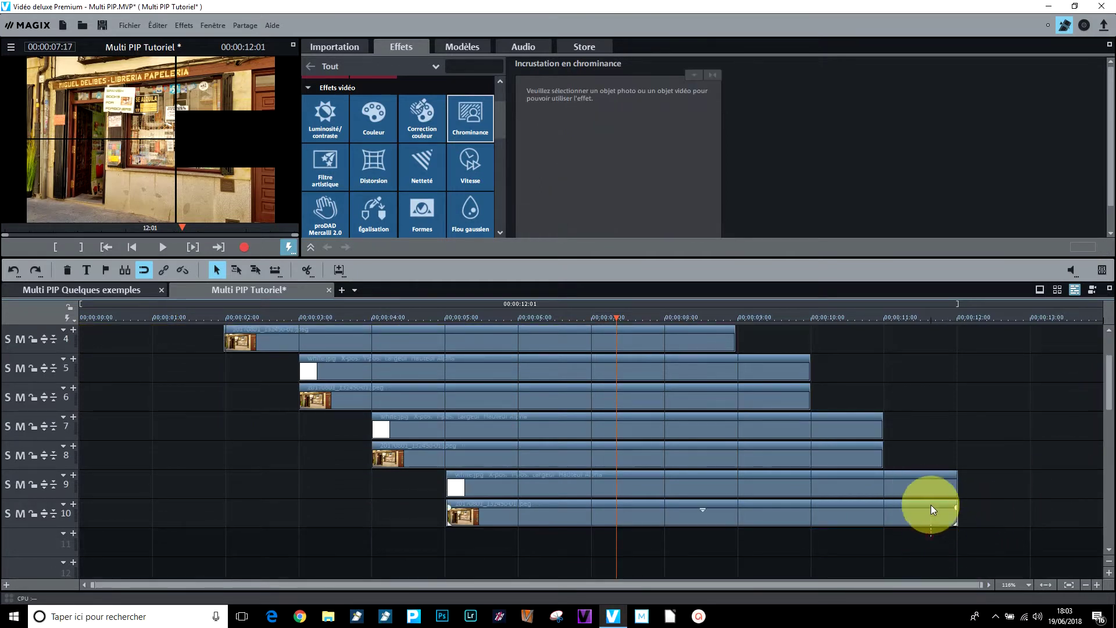
{"action": "left_click", "coordinate": [931, 486]}
{"action": "mouse_move", "coordinate": [954, 495]}
{"action": "left_mouse_down"}
{"action": "mouse_move", "coordinate": [1025, 487]}
{"action": "mouse_move", "coordinate": [958, 481]}
{"action": "left_mouse_up"}
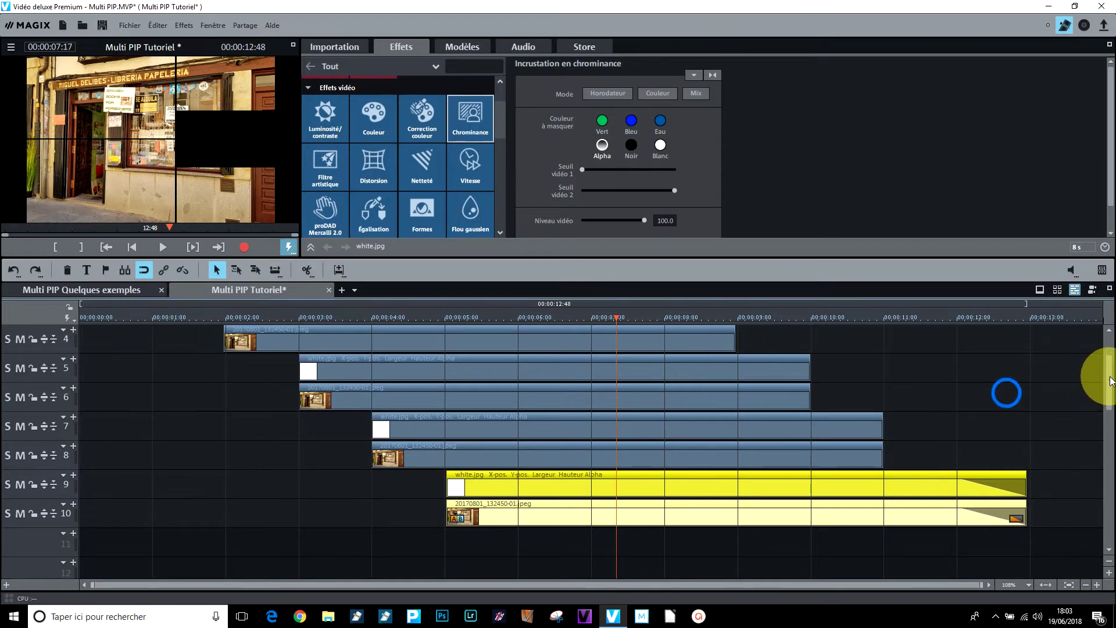
Return the playhead to the start of the timeline.
{"action": "scroll", "coordinate": [1105, 378], "scroll_direction": "up", "scroll_amount": 3}
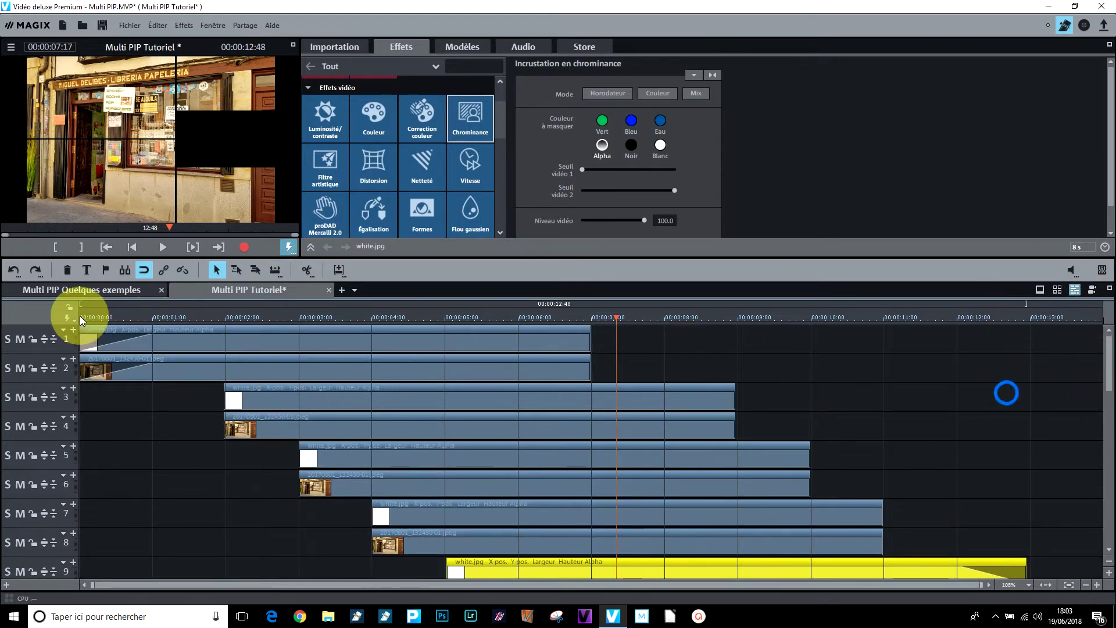
{"action": "left_click", "coordinate": [79, 316]}
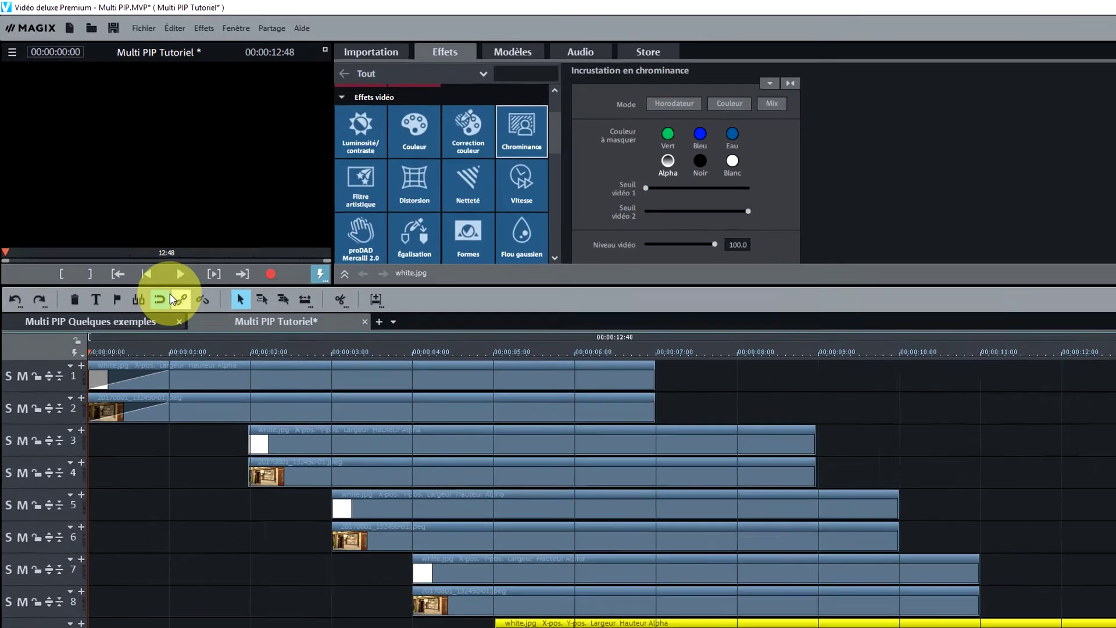
Play the five-part photo composition from the beginning to check its staggered appearance, and return the playhead to the start.
{"action": "left_click", "coordinate": [180, 274]}
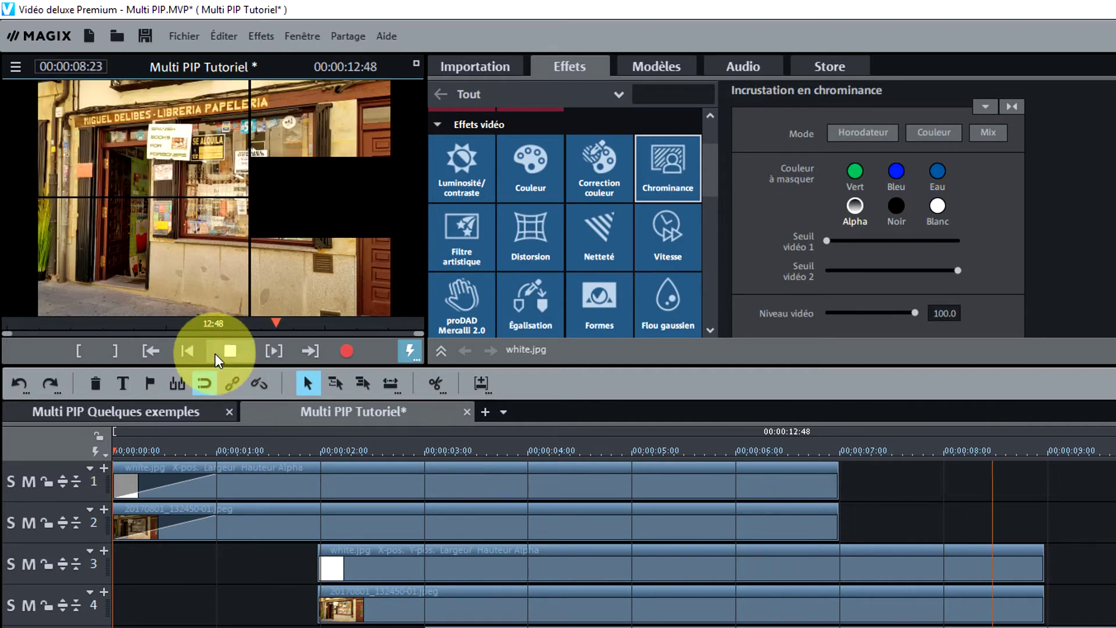
{"action": "left_click", "coordinate": [215, 353]}
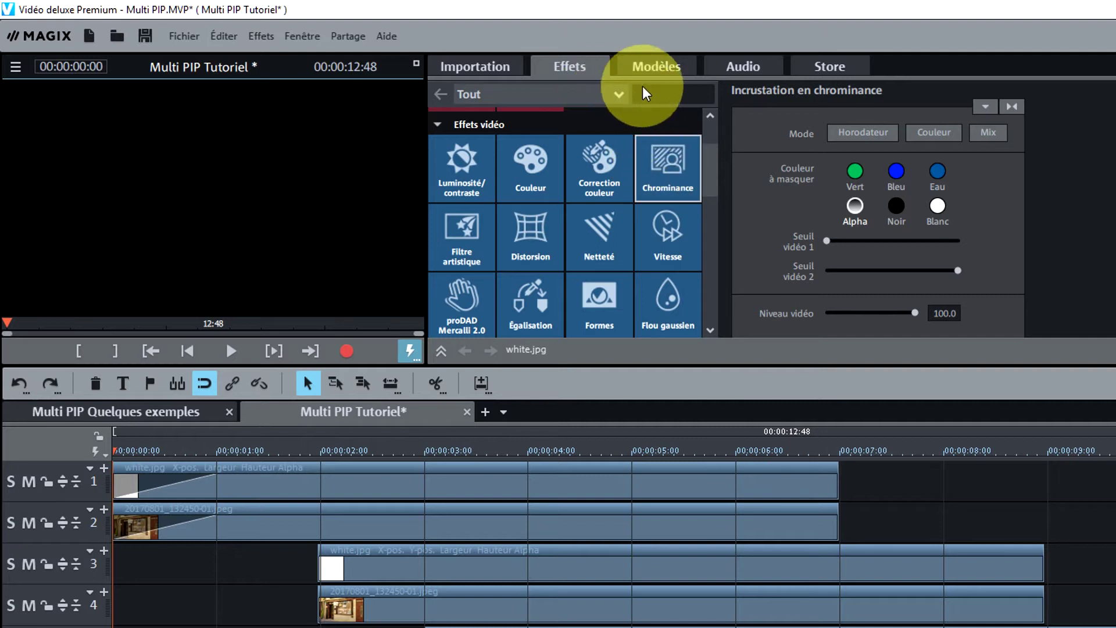
Display the Multi_PiP design templates and set their thumbnail size to Petite.
{"action": "left_click", "coordinate": [650, 67]}
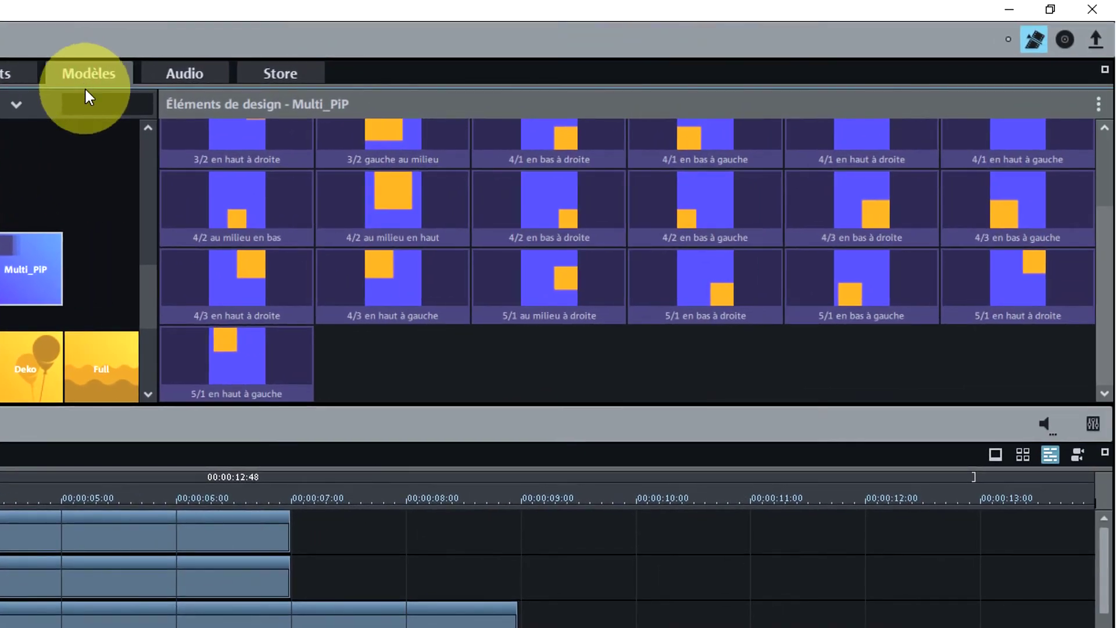
{"action": "mouse_move", "coordinate": [740, 317]}
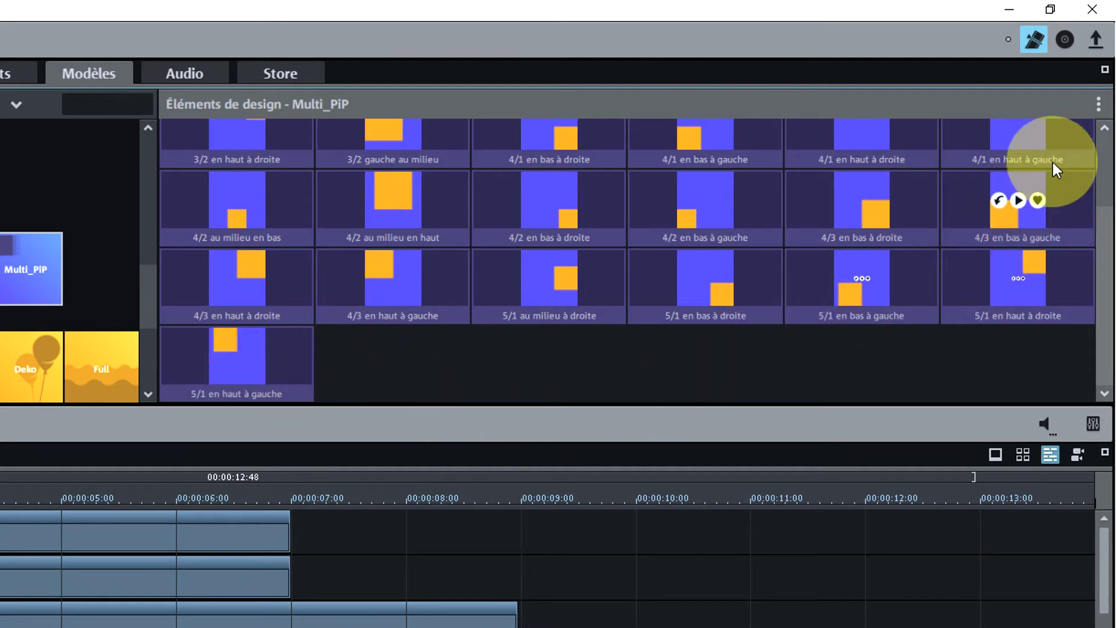
{"action": "left_click", "coordinate": [1099, 106]}
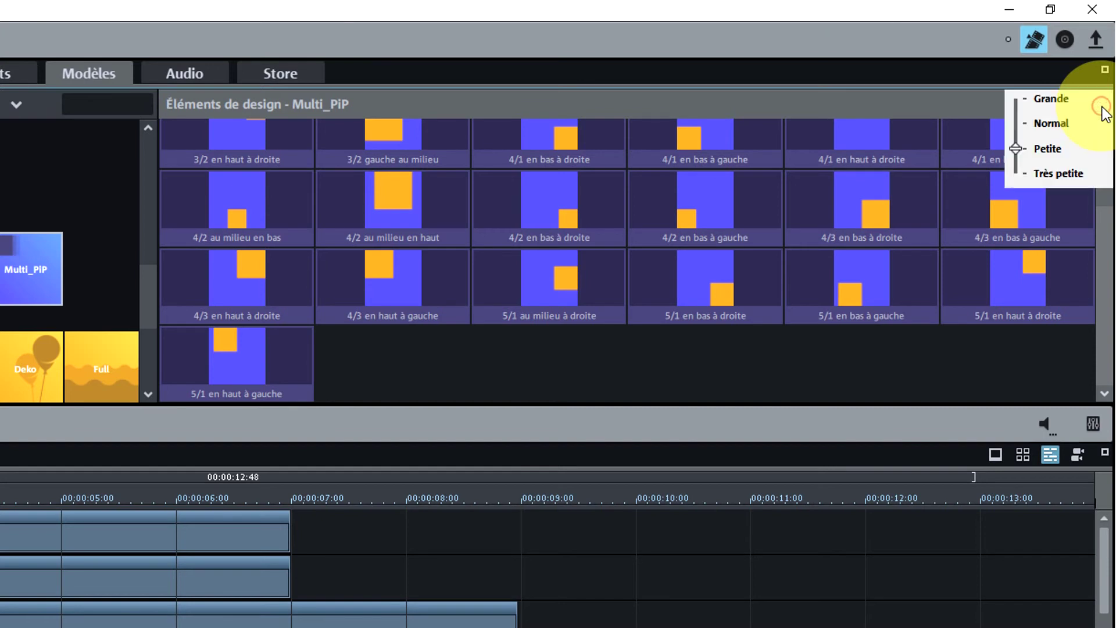
{"action": "mouse_move", "coordinate": [1020, 153]}
{"action": "left_mouse_down"}
{"action": "mouse_move", "coordinate": [1021, 107]}
{"action": "mouse_move", "coordinate": [1024, 176]}
{"action": "mouse_move", "coordinate": [1028, 149]}
{"action": "left_mouse_up"}
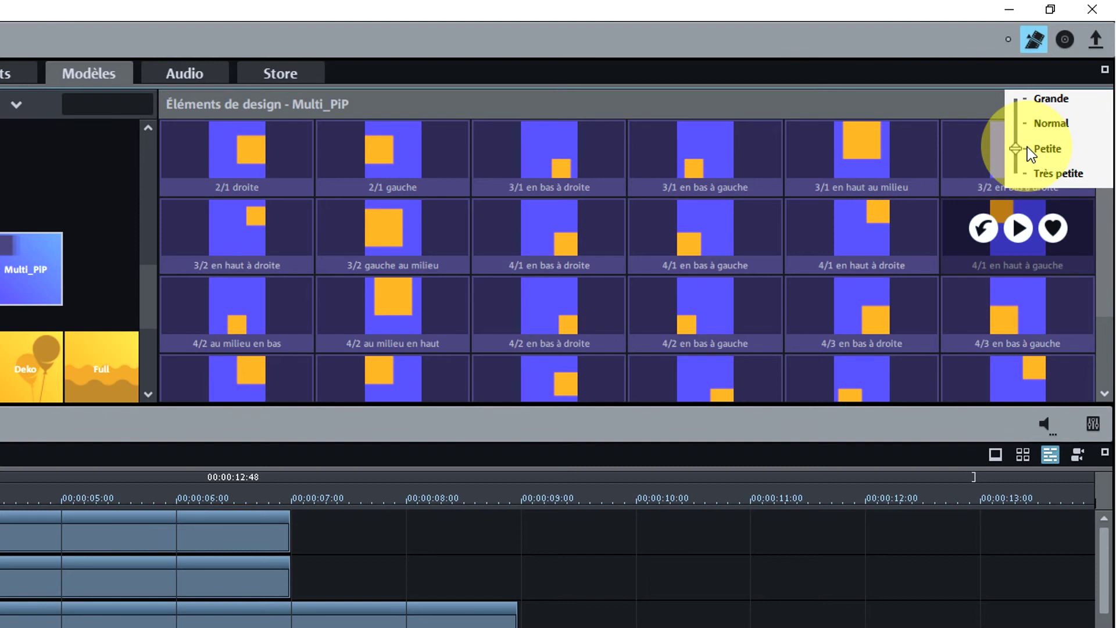